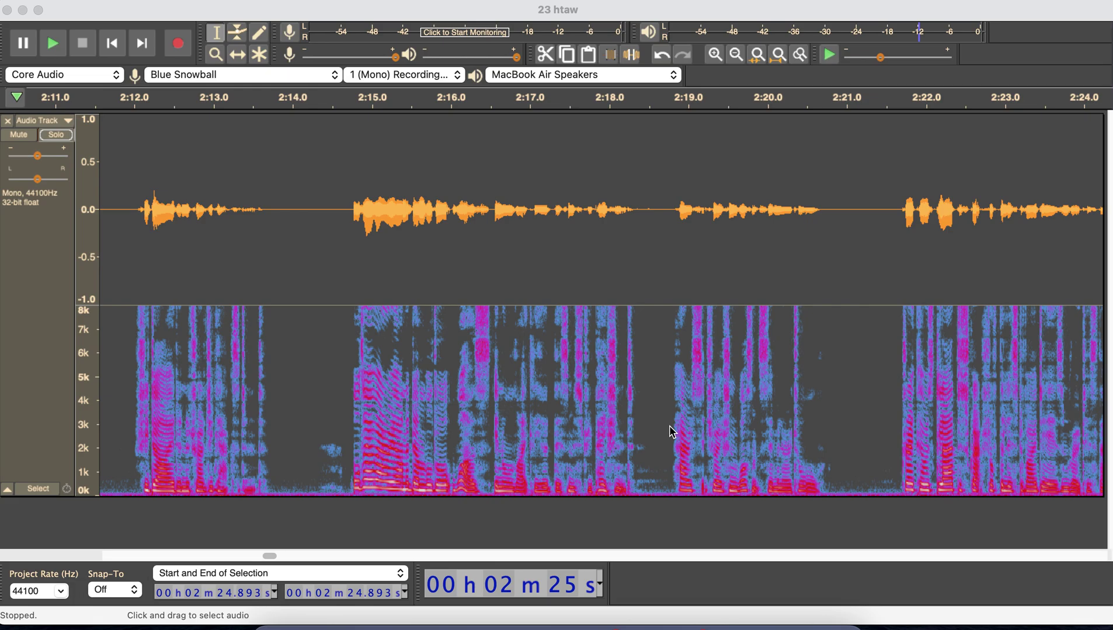
Step: Scroll the 23 htaw track back from about 2:11 to show the 1:32–1:44 stretch
{"action": "scroll", "coordinate": [673, 432], "scroll_direction": "left", "scroll_amount": 10}
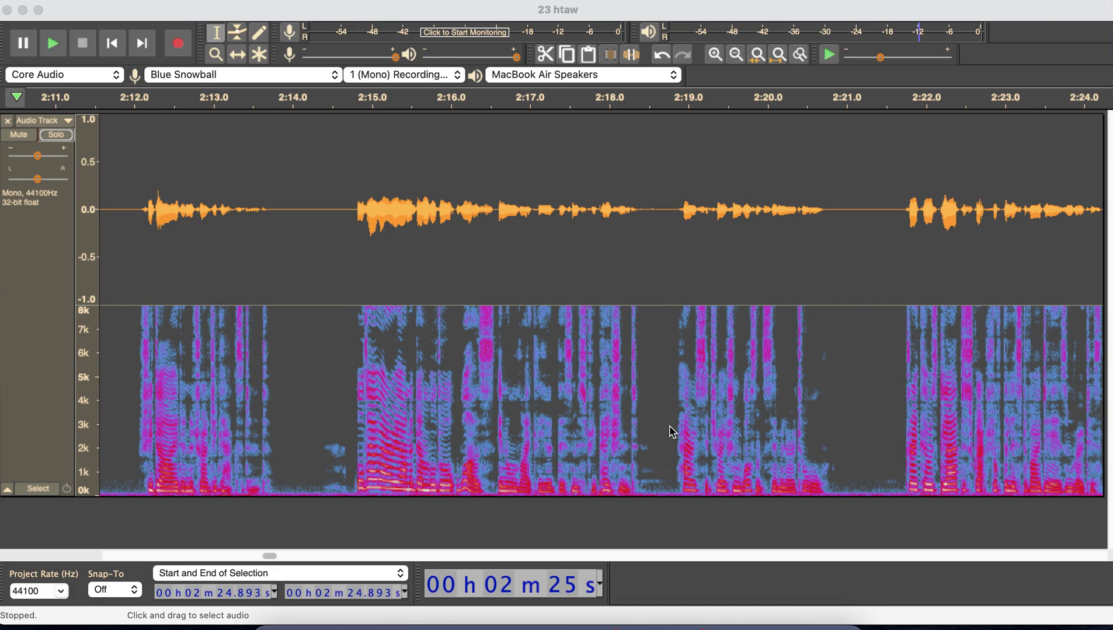
{"action": "scroll", "coordinate": [672, 432], "scroll_direction": "left", "scroll_amount": 2}
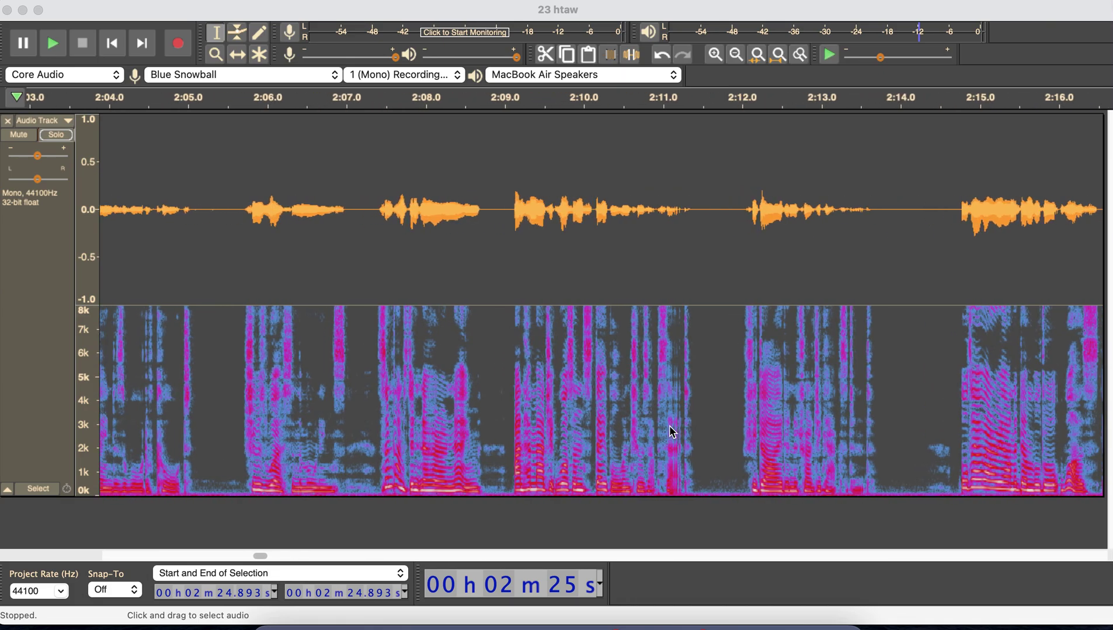
{"action": "scroll", "coordinate": [670, 428], "scroll_direction": "left", "scroll_amount": 10}
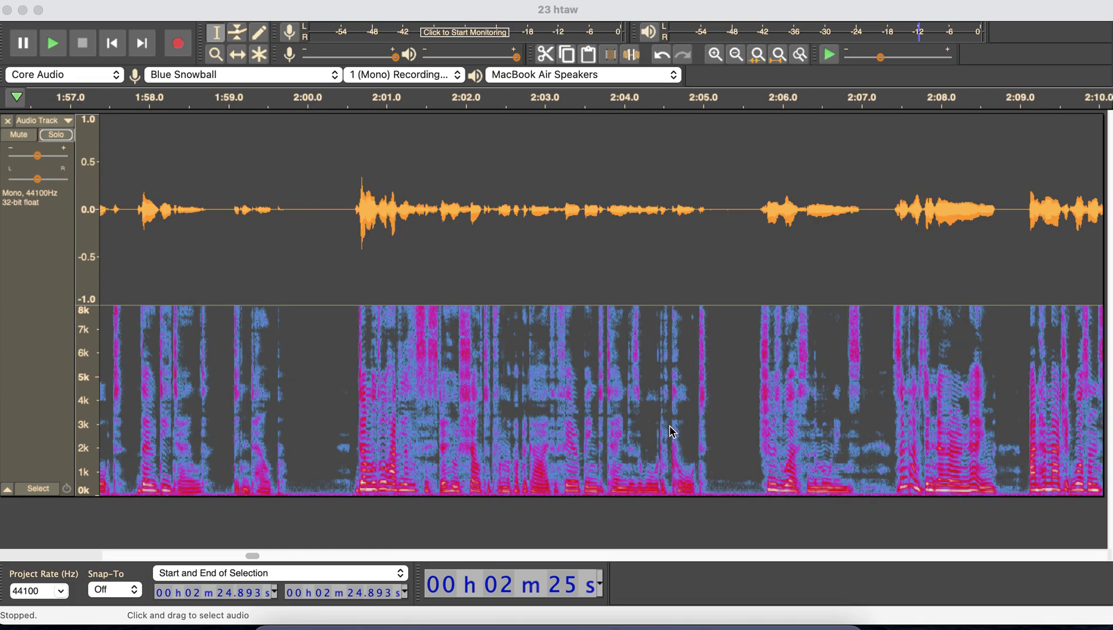
{"action": "scroll", "coordinate": [671, 432], "scroll_direction": "left", "scroll_amount": 15}
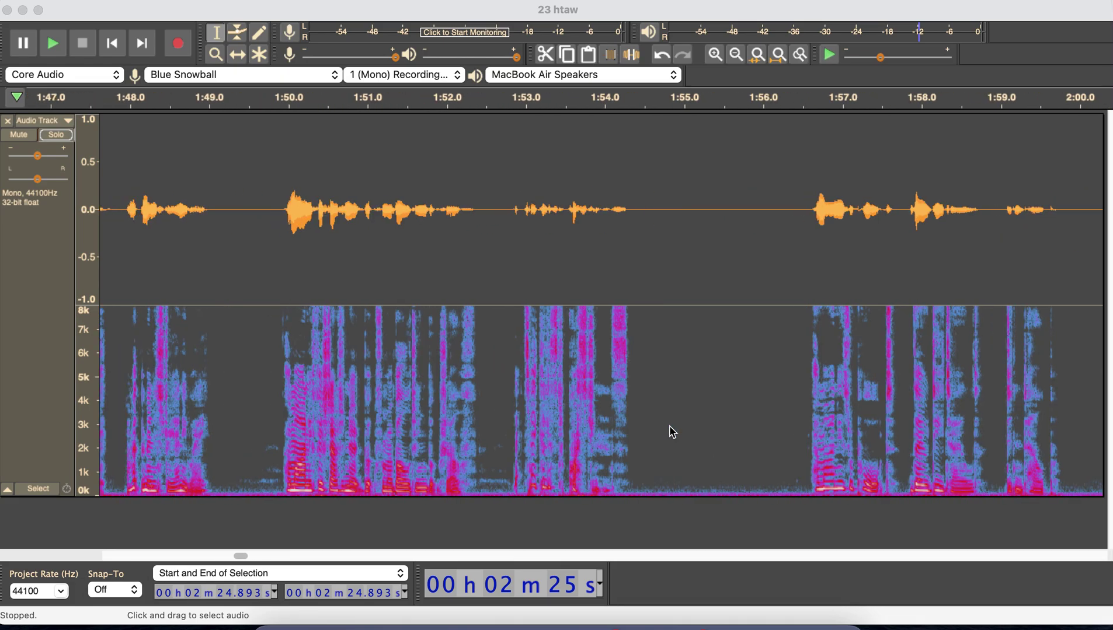
{"action": "scroll", "coordinate": [670, 428], "scroll_direction": "left", "scroll_amount": 11}
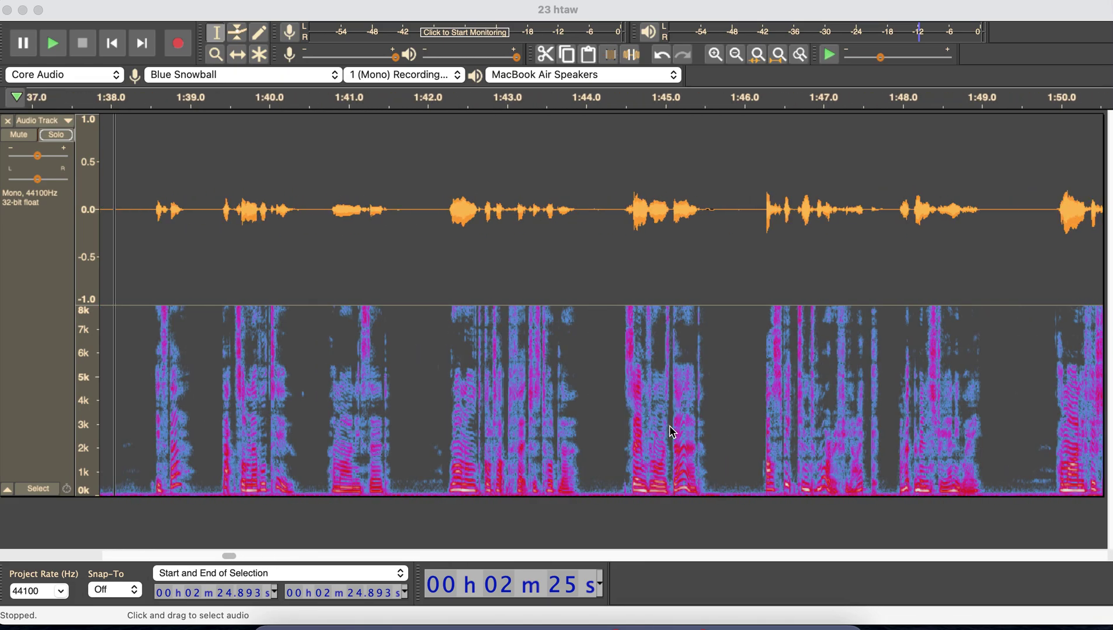
{"action": "scroll", "coordinate": [669, 432], "scroll_direction": "left", "scroll_amount": 8}
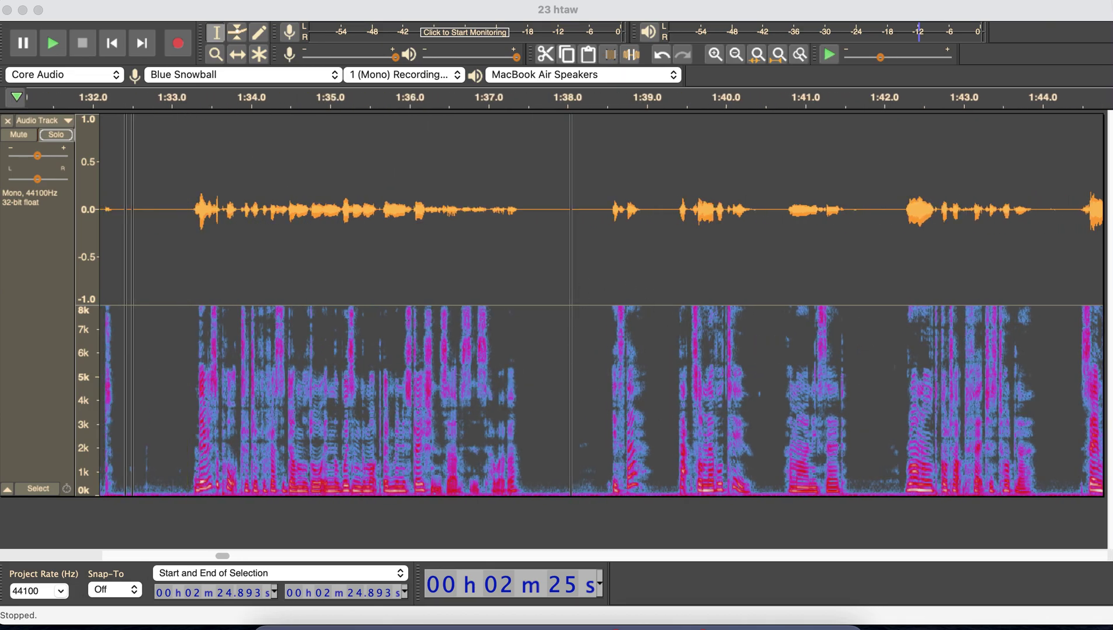
{"action": "left_click", "coordinate": [146, 0]}
Step: Create a new empty project and record about ten seconds of speech into a new track
{"action": "key", "text": "Escape"}
{"action": "left_click", "coordinate": [521, 620]}
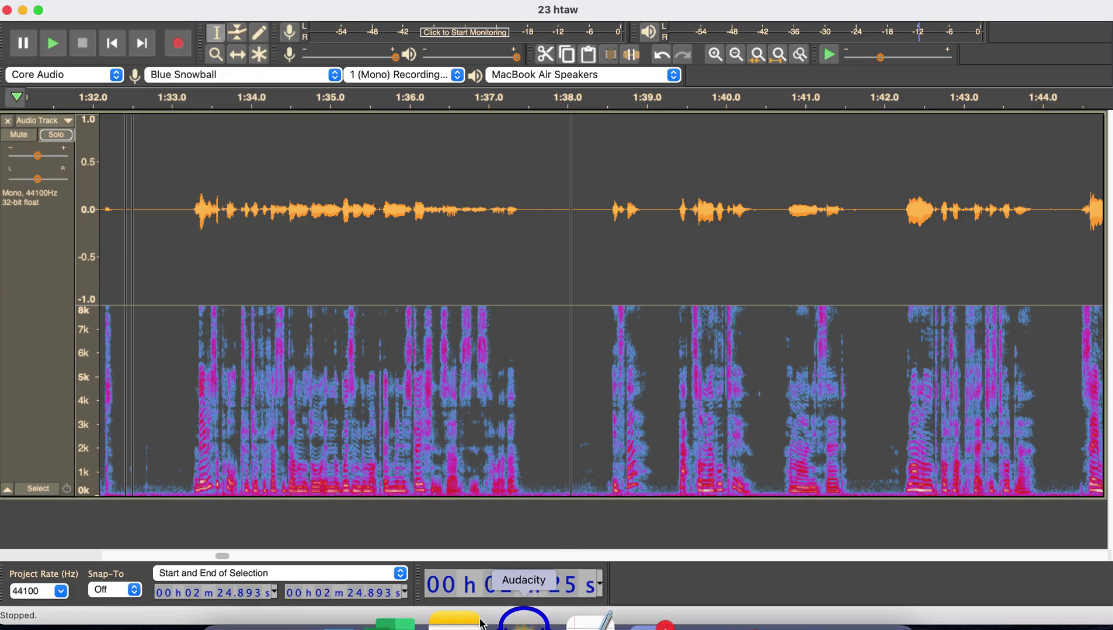
{"action": "left_click", "coordinate": [108, 0]}
{"action": "left_click", "coordinate": [117, 11]}
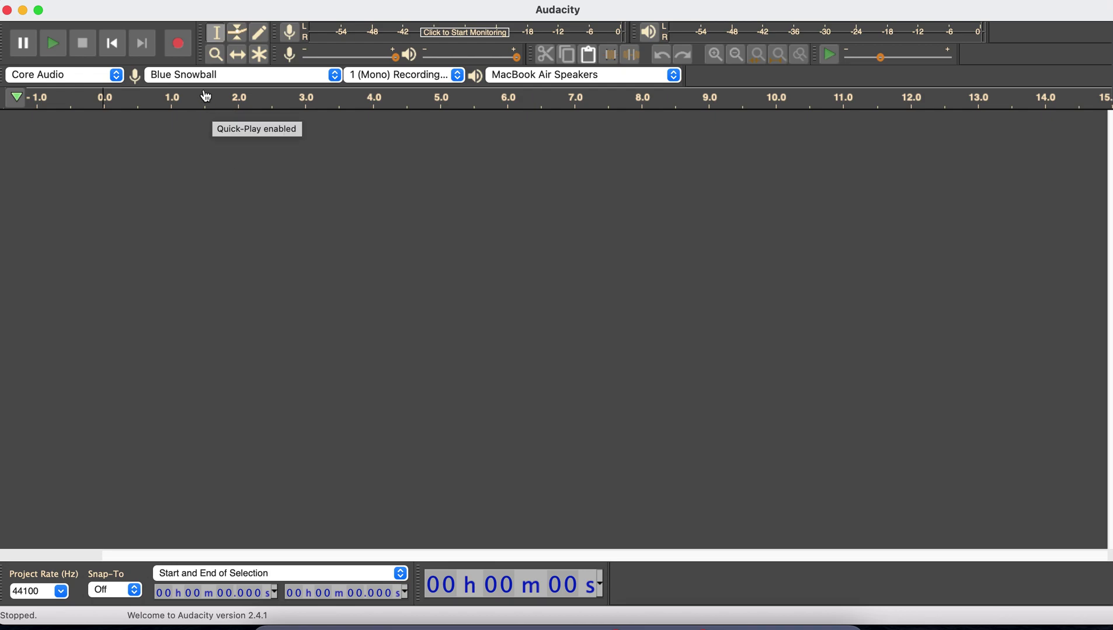
{"action": "left_click", "coordinate": [224, 188]}
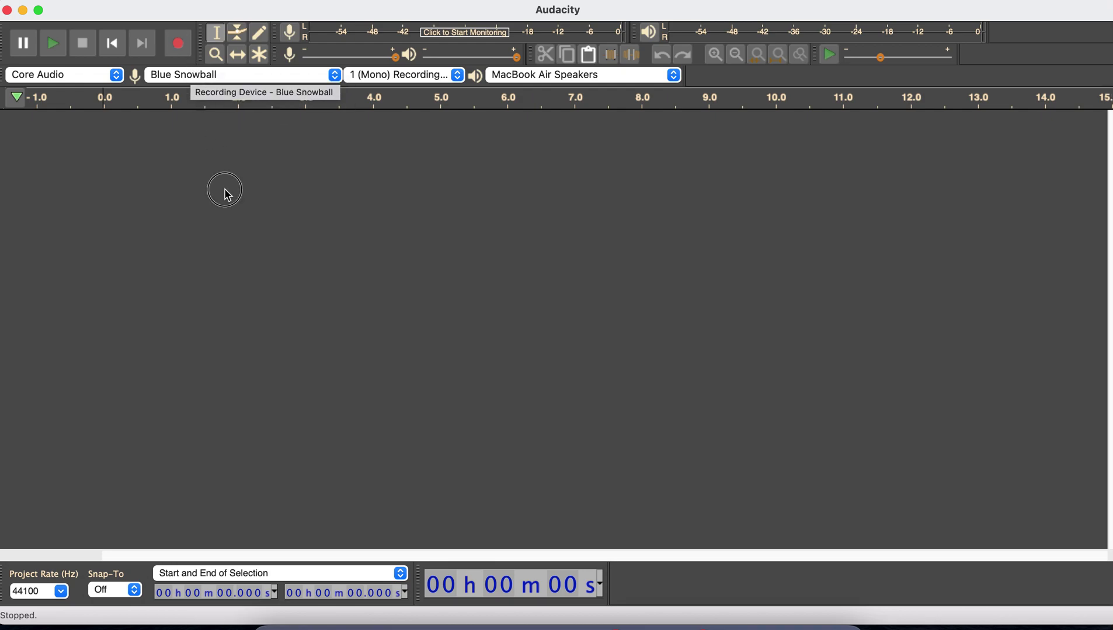
{"action": "left_click", "coordinate": [178, 43]}
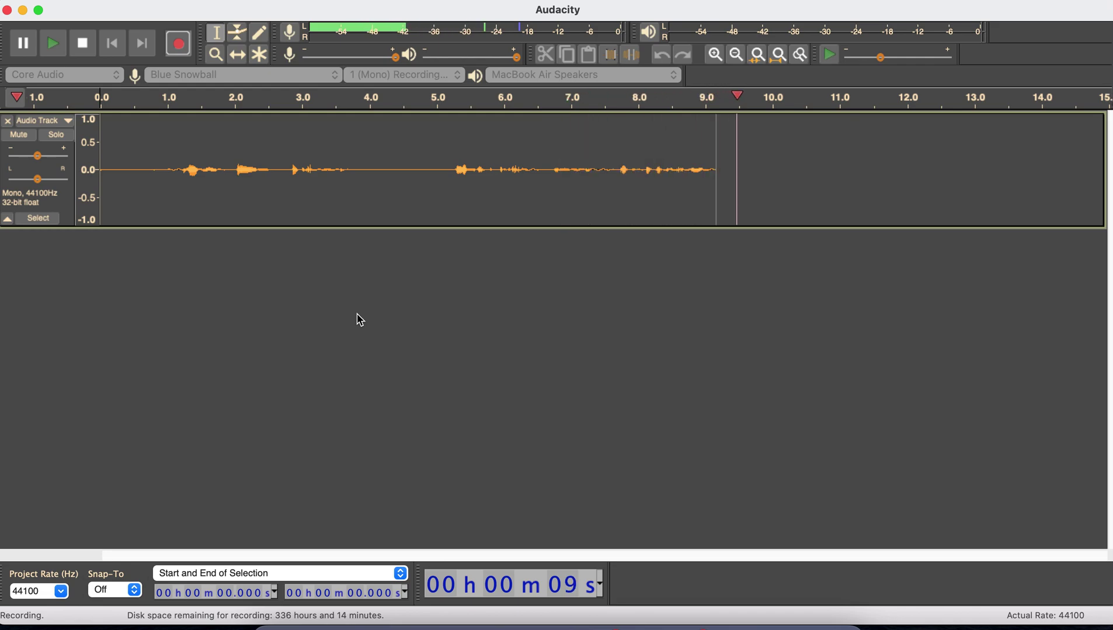
{"action": "key", "text": "space"}
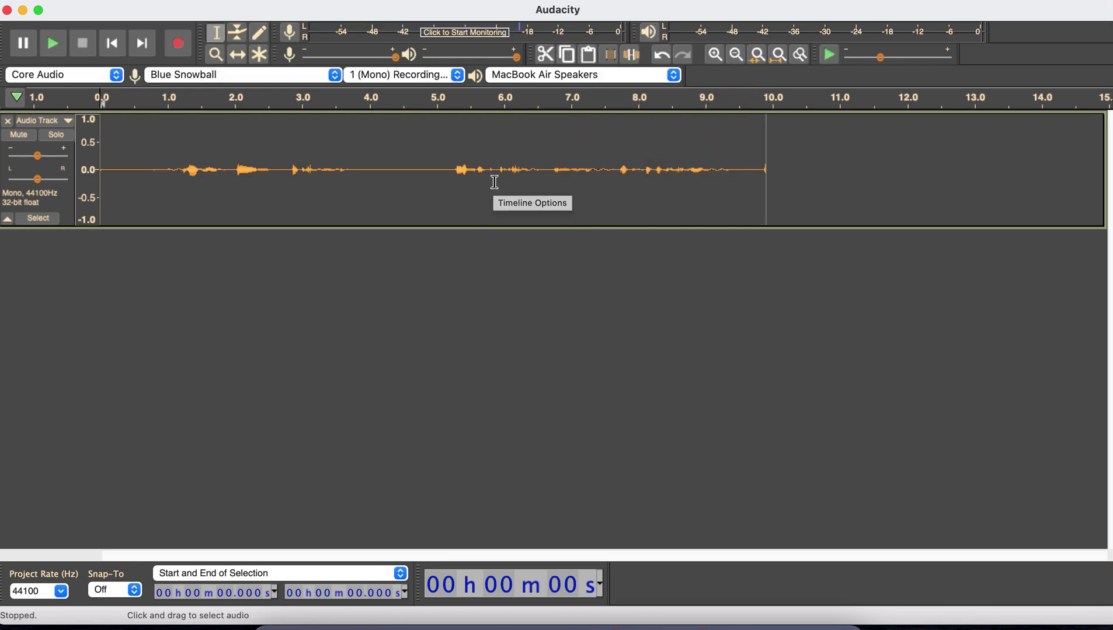
Step: Set the new track to Multi-view waveform plus spectrogram, enlarge it, and place the cursor at 4.76 s
{"action": "left_click", "coordinate": [68, 121]}
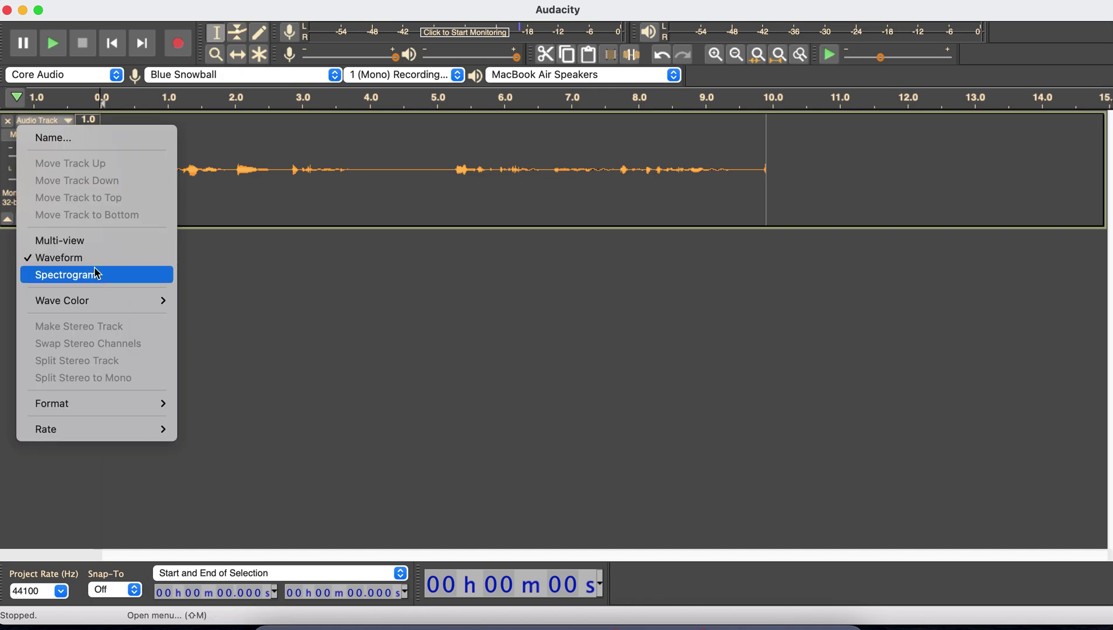
{"action": "left_click", "coordinate": [286, 306]}
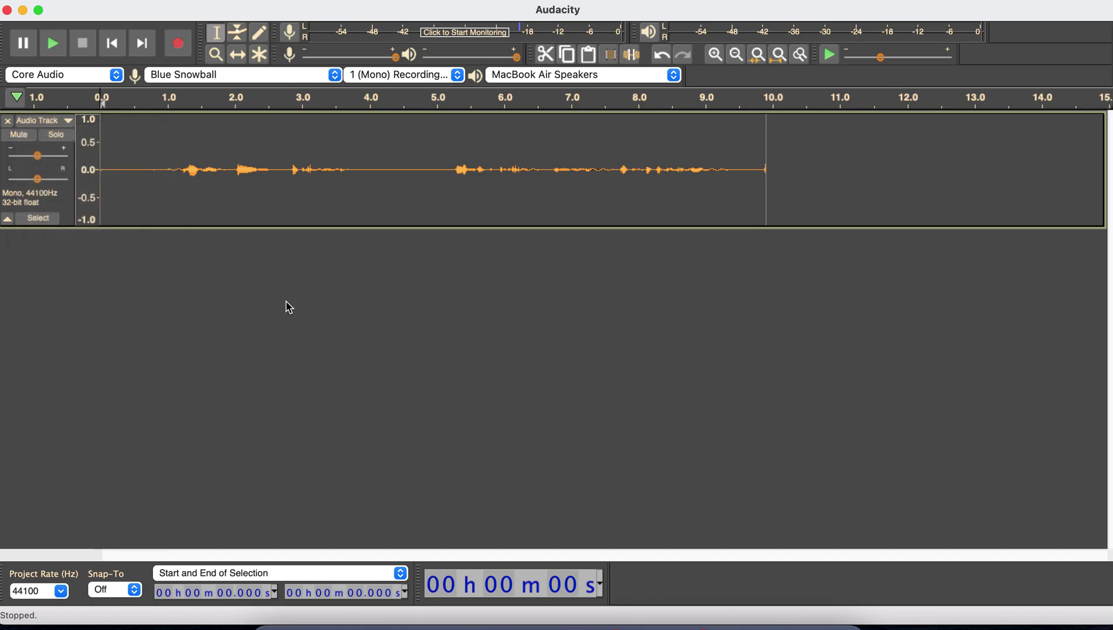
{"action": "left_click", "coordinate": [69, 122]}
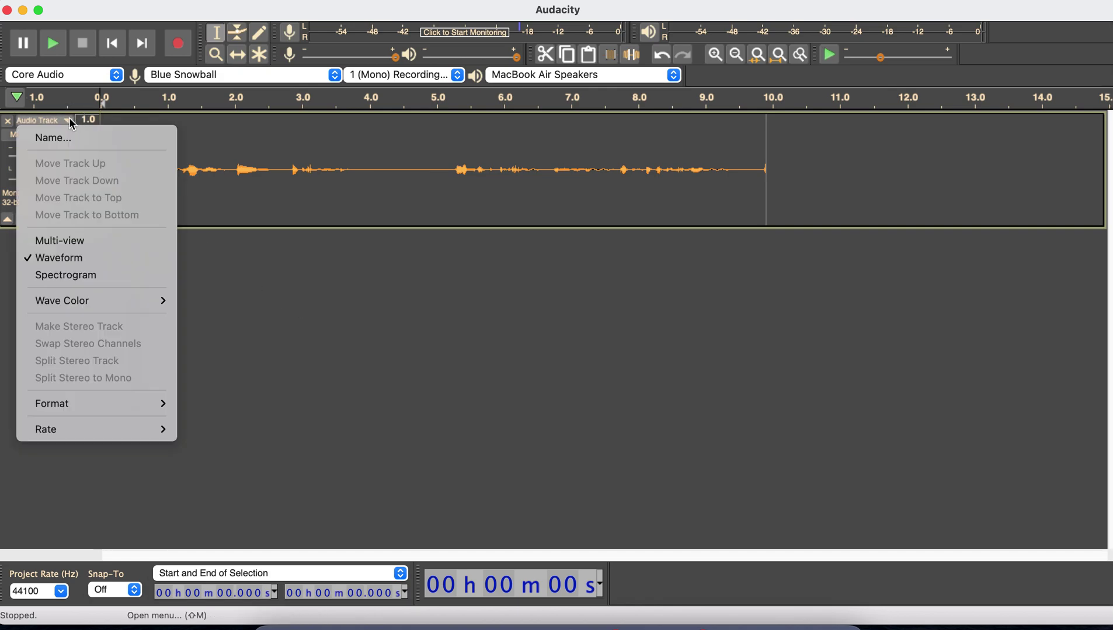
{"action": "left_click", "coordinate": [82, 242]}
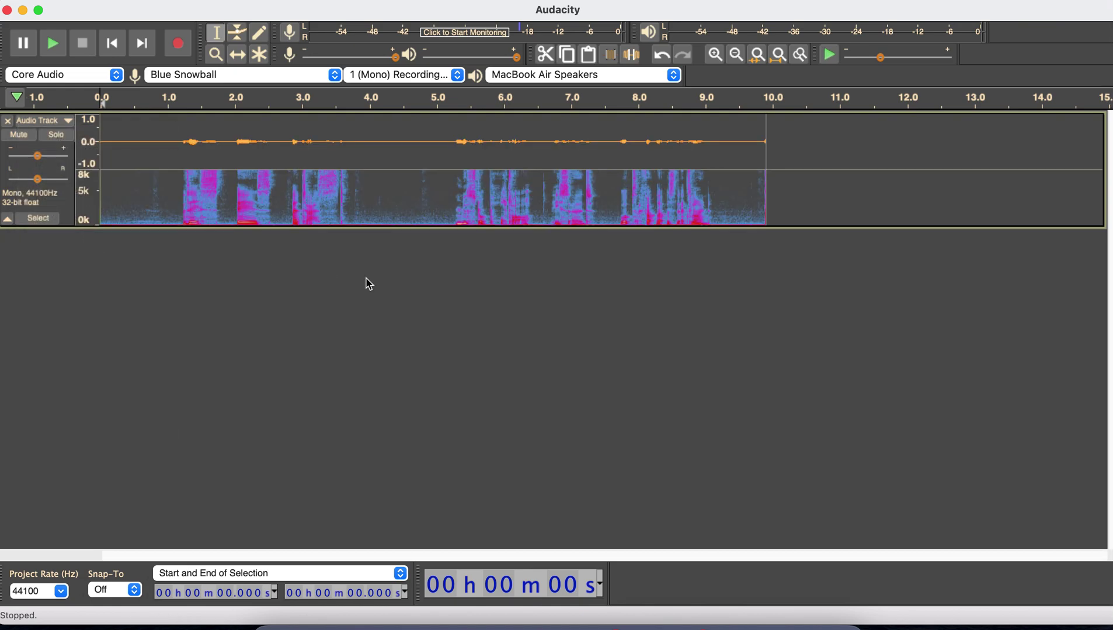
{"action": "left_click_drag", "start_coordinate": [377, 226], "coordinate": [380, 497]}
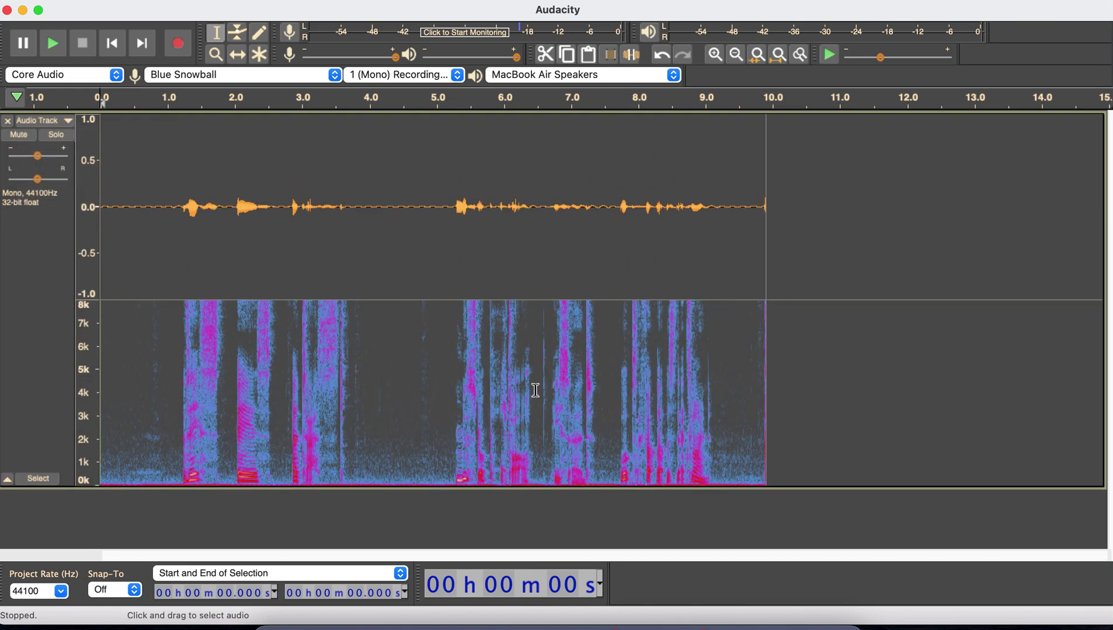
{"action": "left_click", "coordinate": [418, 345]}
Step: Play back from 4.76 s, then mark 7.697 s as the punch-in point
{"action": "key", "text": "space"}
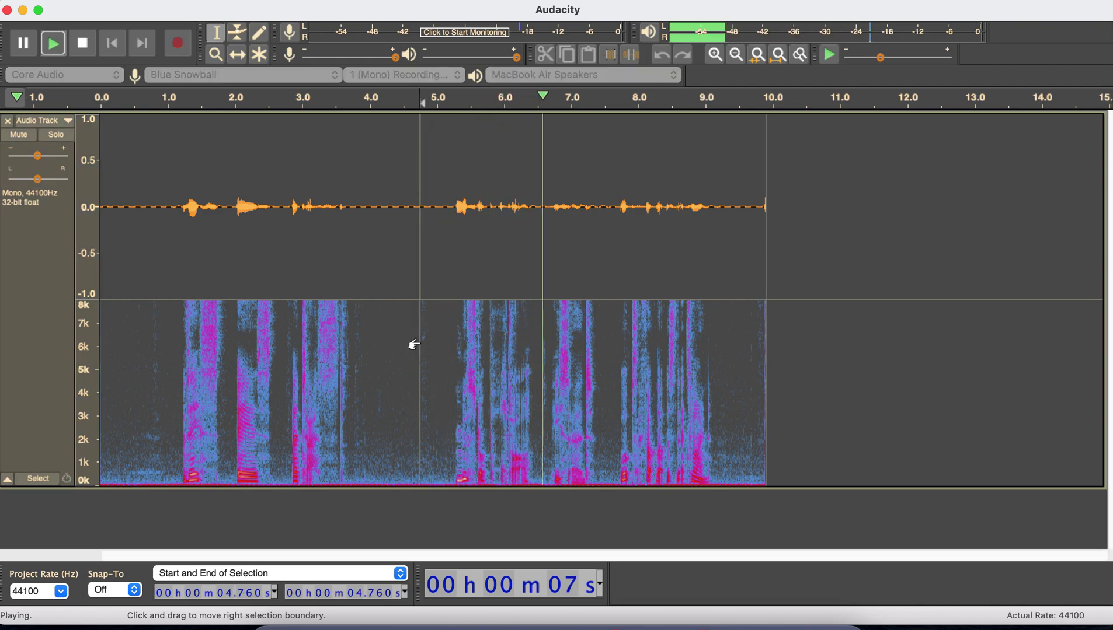
{"action": "key", "text": "space"}
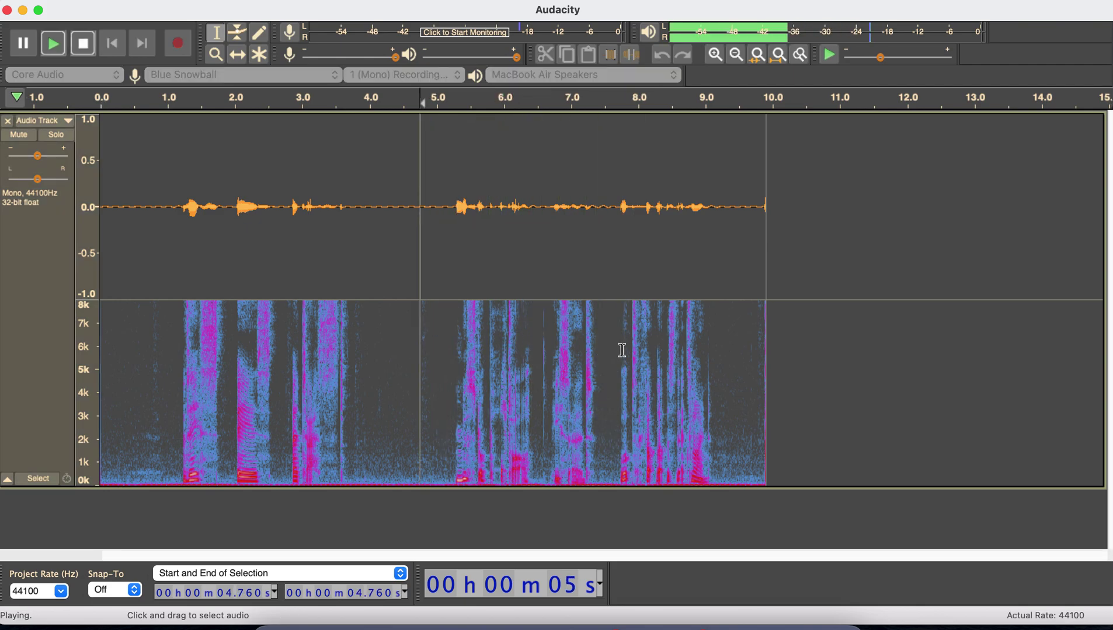
{"action": "left_click", "coordinate": [618, 350]}
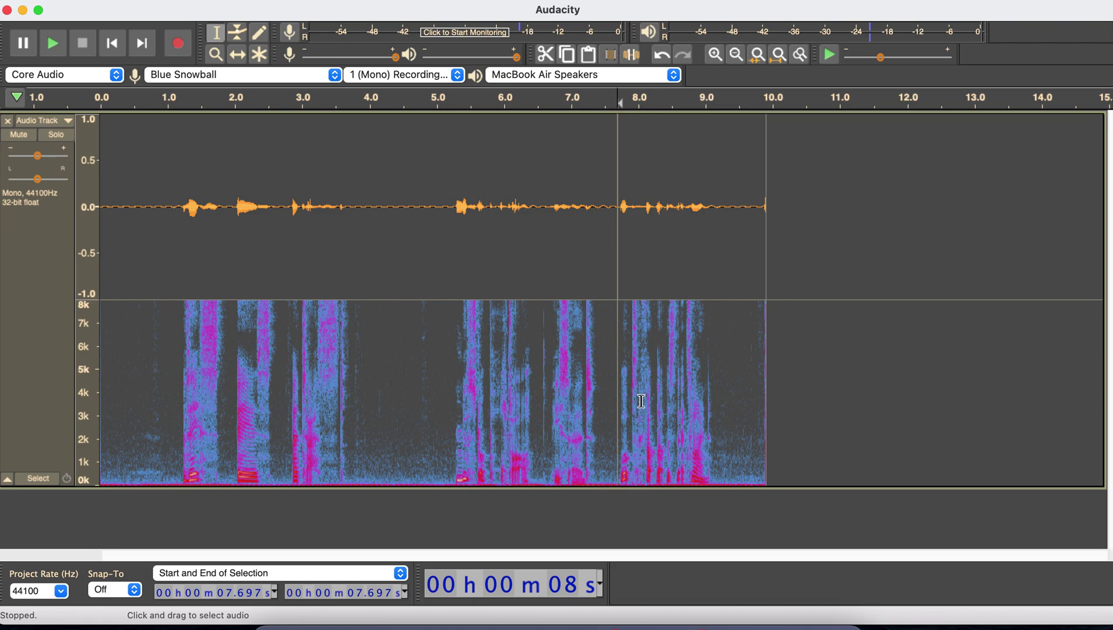
Step: Punch-and-roll re-record from 7.697 s to about 11.6 s, then play back from 5.178 s
{"action": "key", "text": "shift+d"}
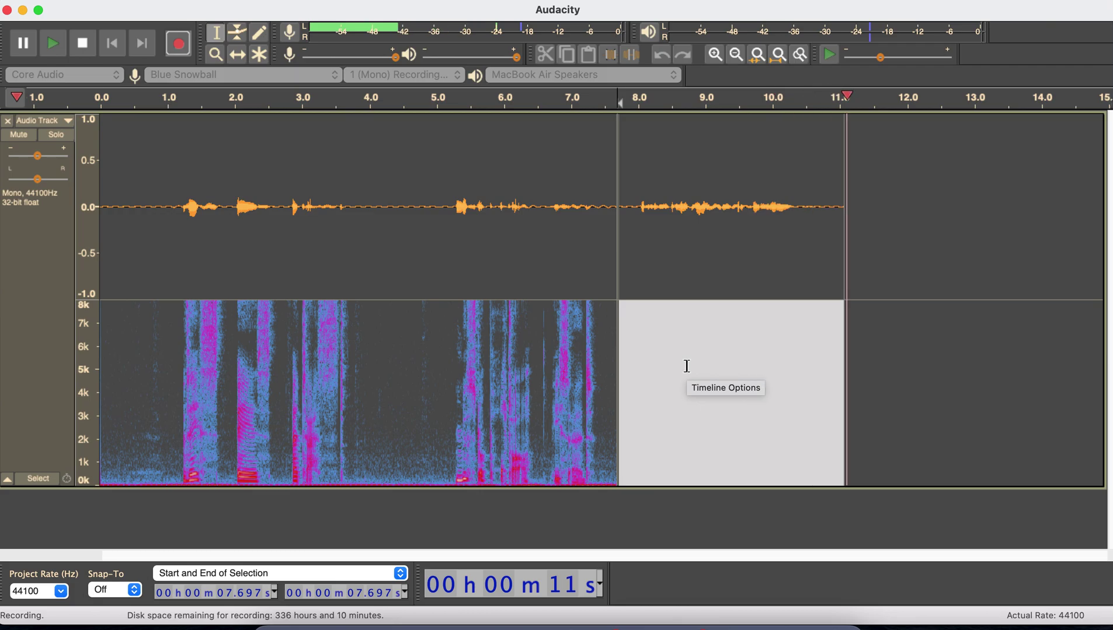
{"action": "key", "text": "space"}
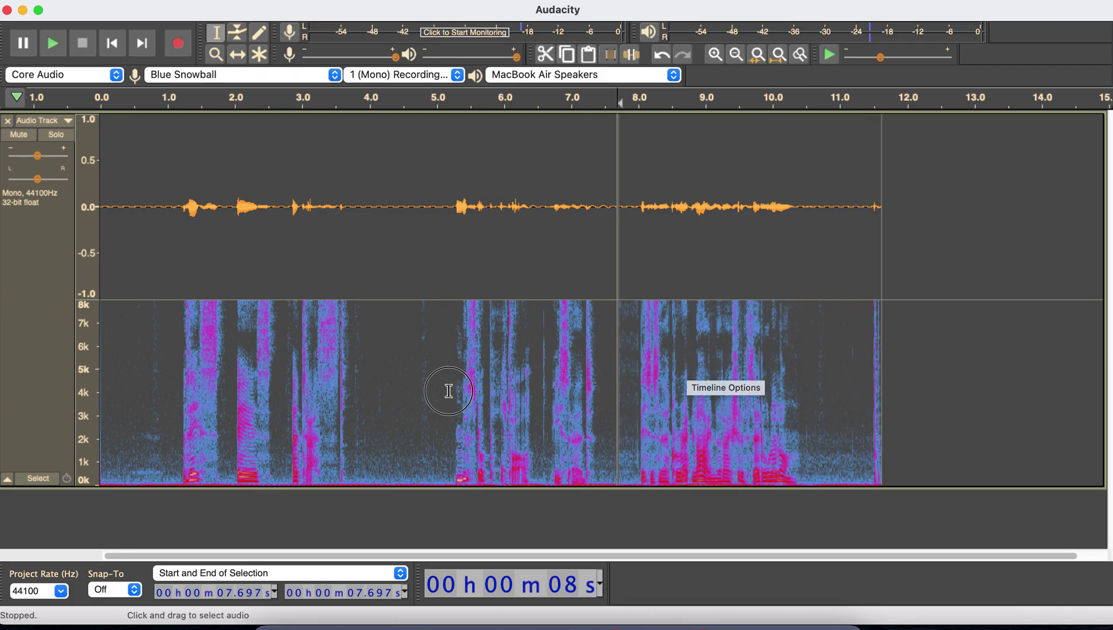
{"action": "left_click", "coordinate": [450, 390]}
{"action": "key", "text": "space"}
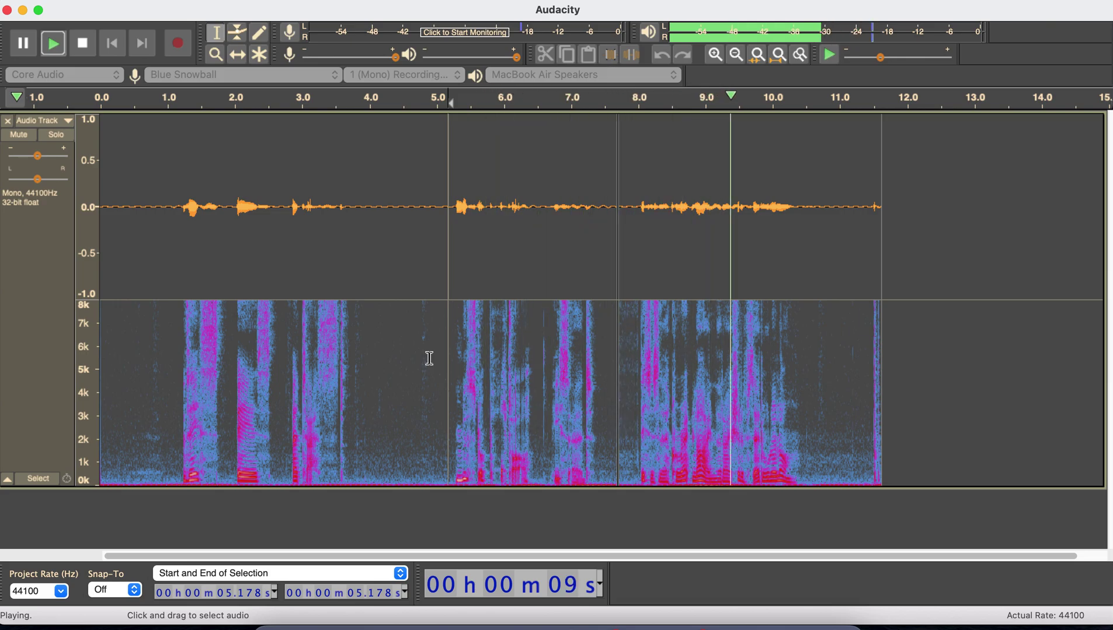
Step: Stop playback and inspect the audio around the 7.697 s clip join, from 6.084 s to 8.847 s
{"action": "key", "text": "space"}
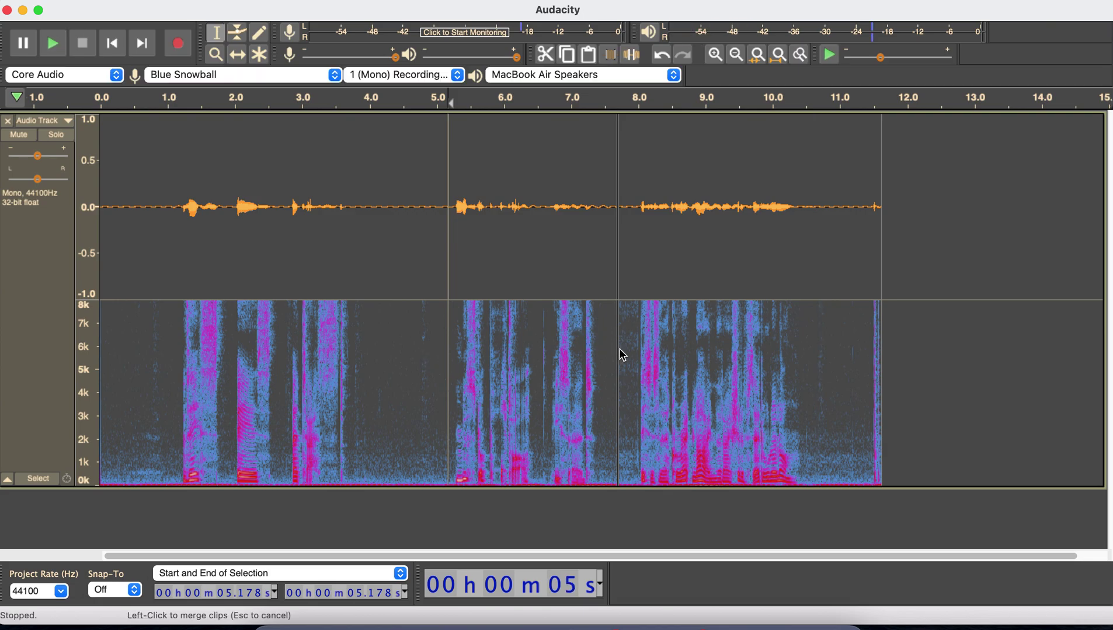
{"action": "left_click", "coordinate": [509, 362]}
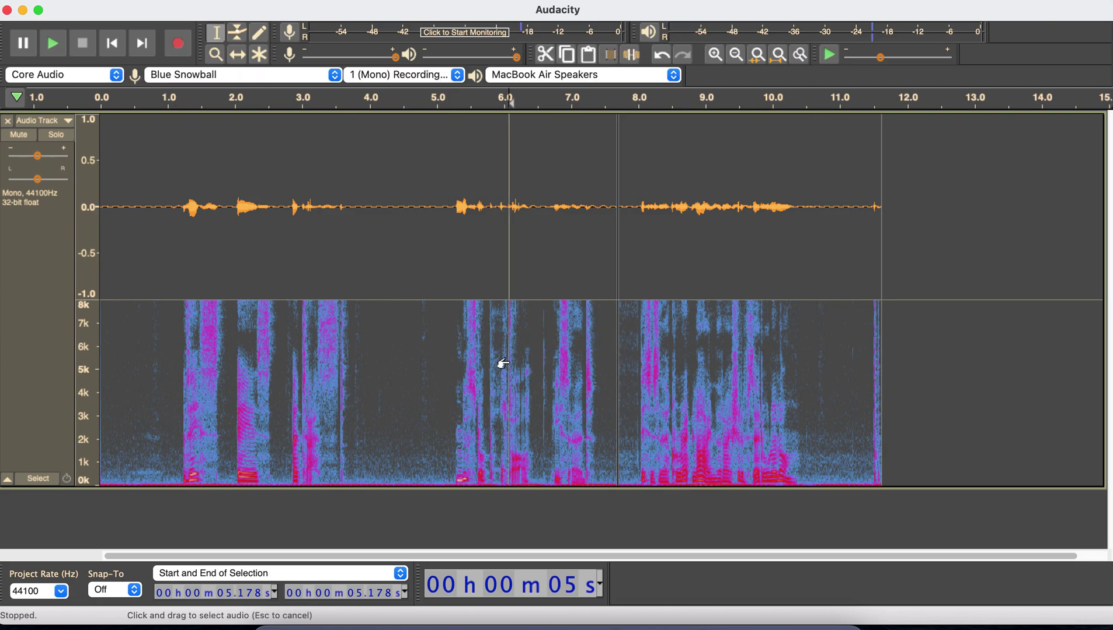
{"action": "left_click", "coordinate": [641, 356]}
{"action": "left_click_drag", "start_coordinate": [638, 356], "coordinate": [618, 356]}
{"action": "left_click", "coordinate": [568, 367]}
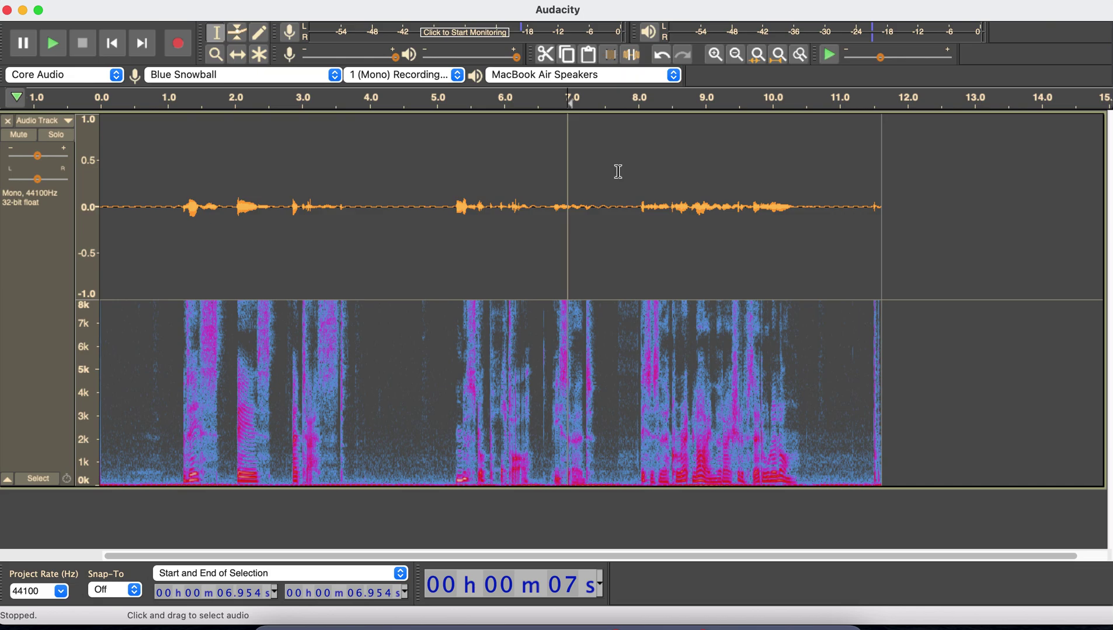
{"action": "left_click", "coordinate": [695, 402]}
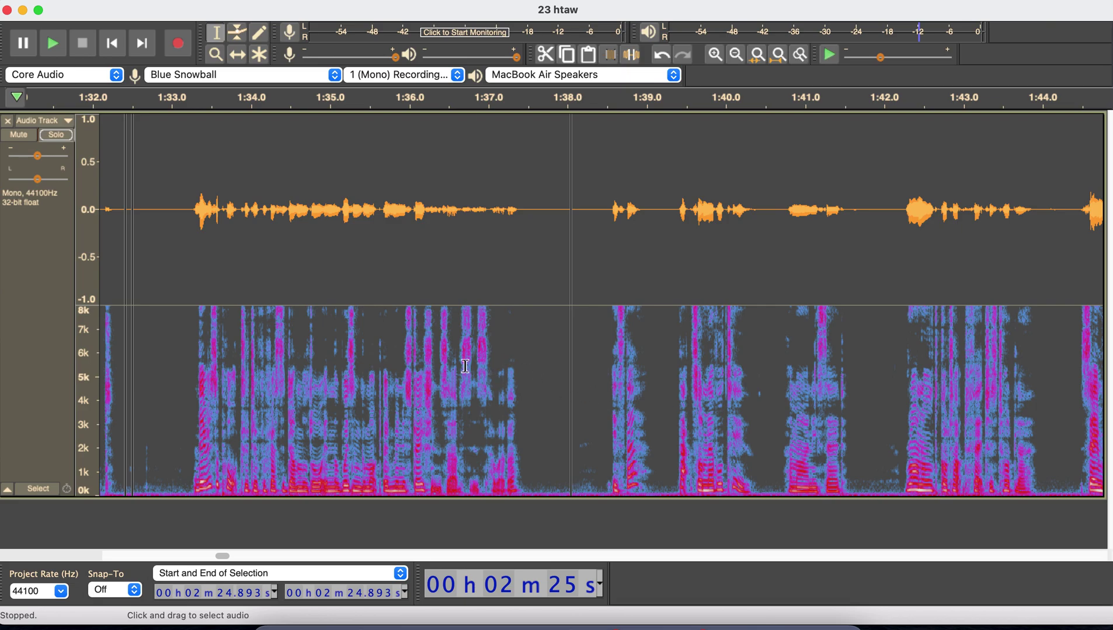
Step: Play the passage from 1:36.5, then select 1:38.046–1:38.518 across the clip join
{"action": "scroll", "coordinate": [445, 364], "scroll_direction": "left", "scroll_amount": 4}
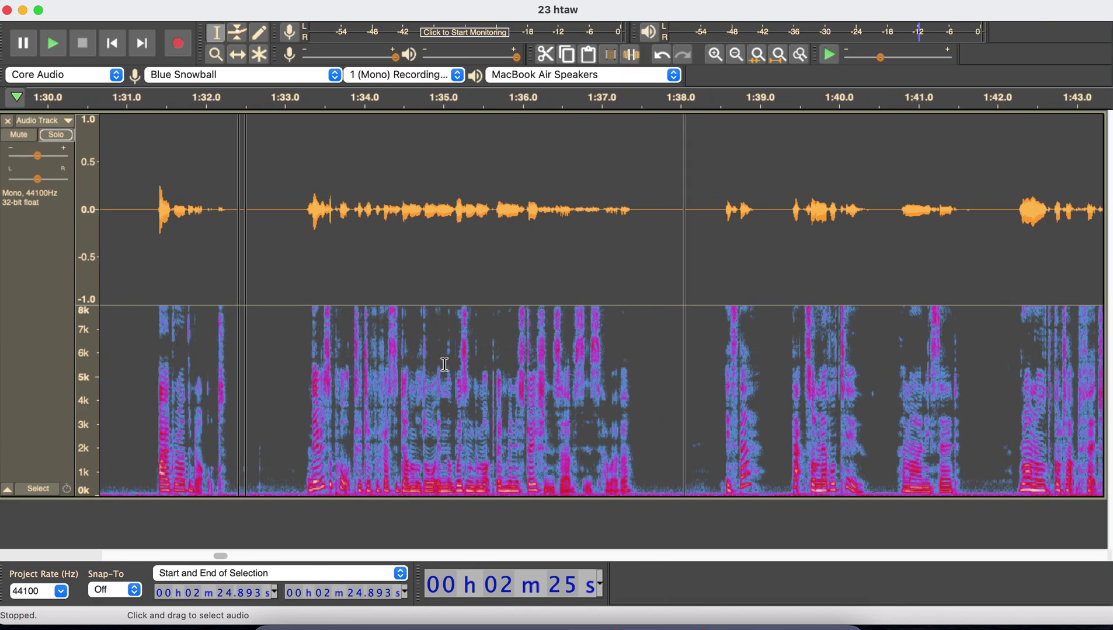
{"action": "scroll", "coordinate": [444, 364], "scroll_direction": "right", "scroll_amount": 4}
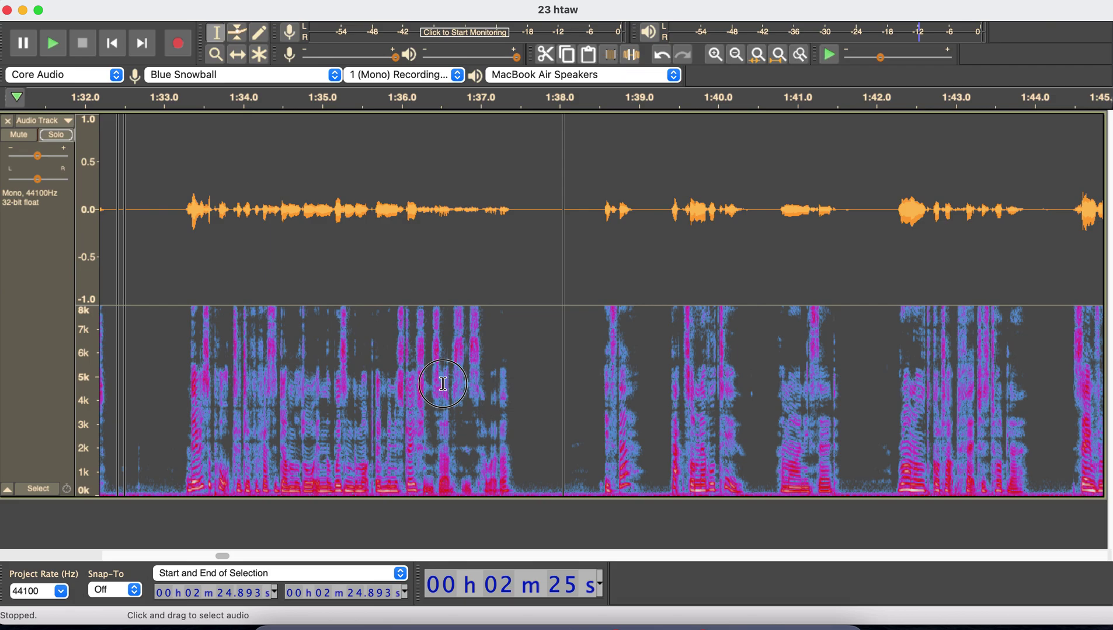
{"action": "left_click", "coordinate": [443, 384]}
{"action": "key", "text": "space"}
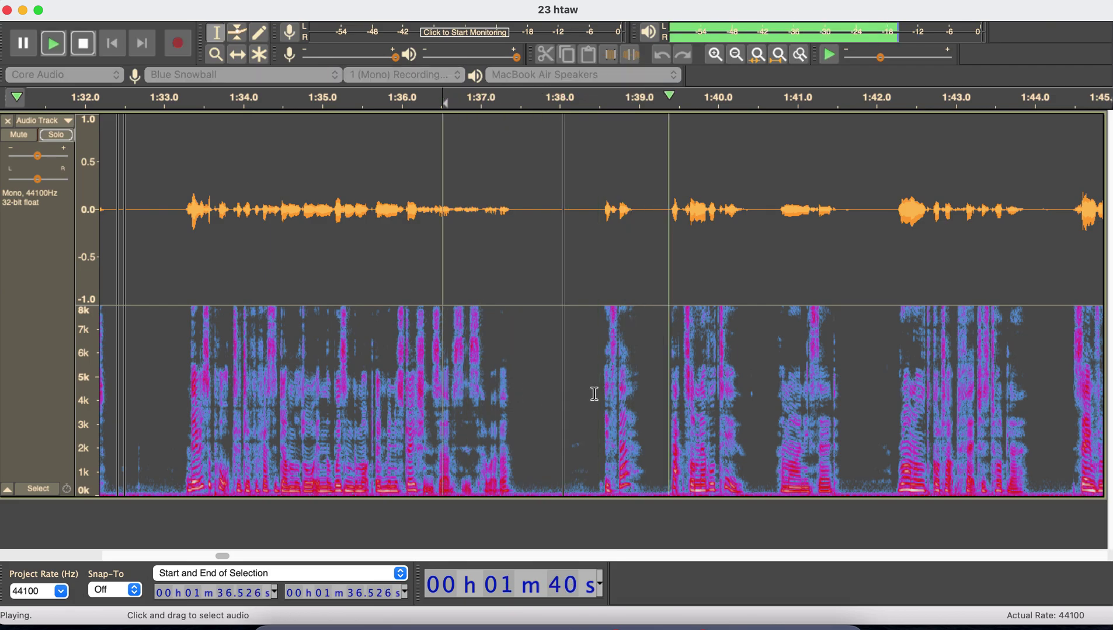
{"action": "key", "text": "space"}
{"action": "left_click_drag", "start_coordinate": [599, 391], "coordinate": [562, 393]}
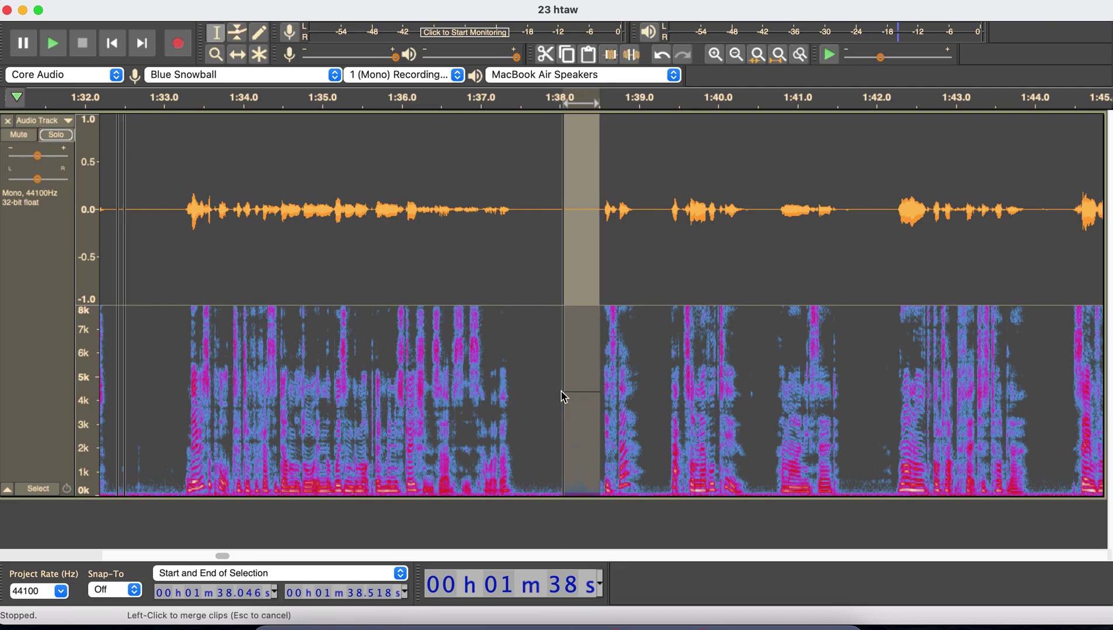
Step: Delete the 1:38.104–1:38.488 gap and play from 1:36.309 to check the join
{"action": "left_click", "coordinate": [531, 385]}
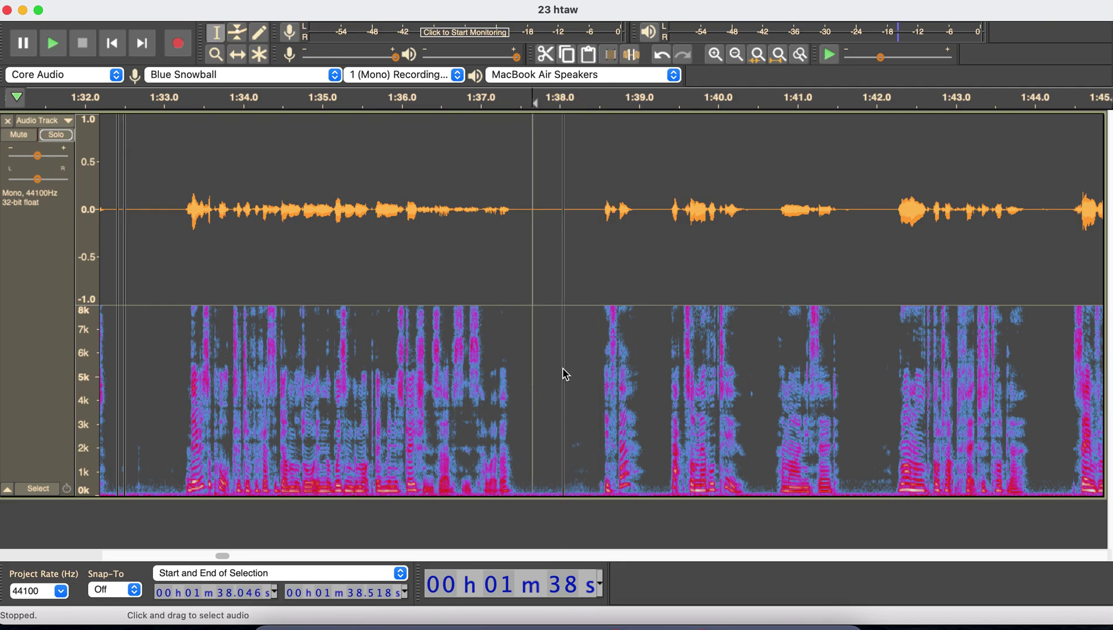
{"action": "left_click", "coordinate": [571, 368]}
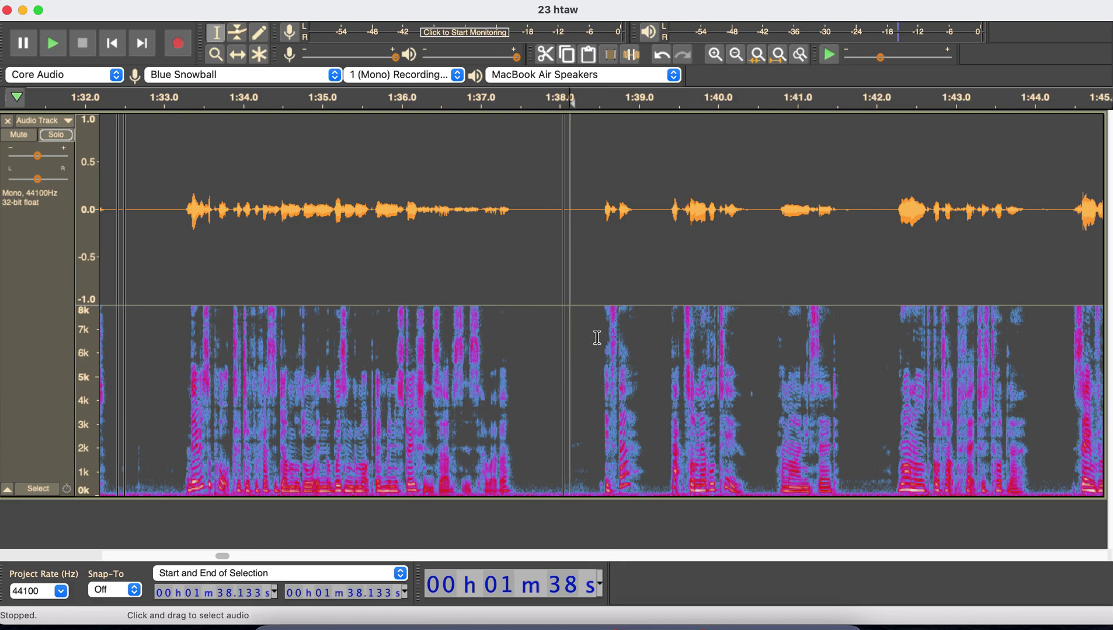
{"action": "left_click_drag", "start_coordinate": [596, 338], "coordinate": [566, 341]}
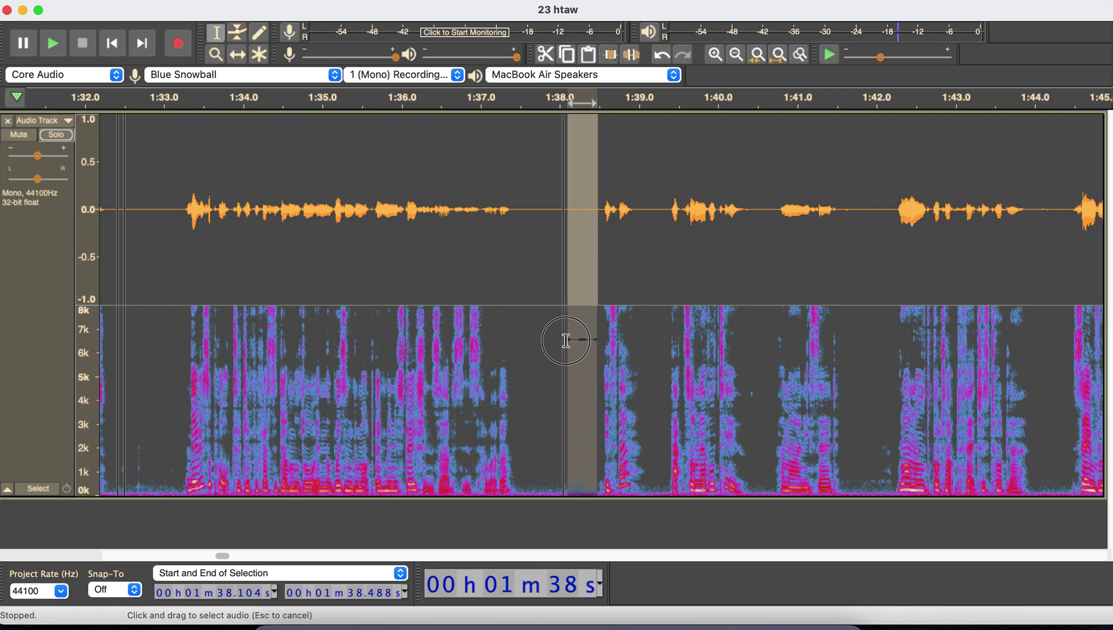
{"action": "key", "text": "Delete"}
{"action": "left_click", "coordinate": [426, 398]}
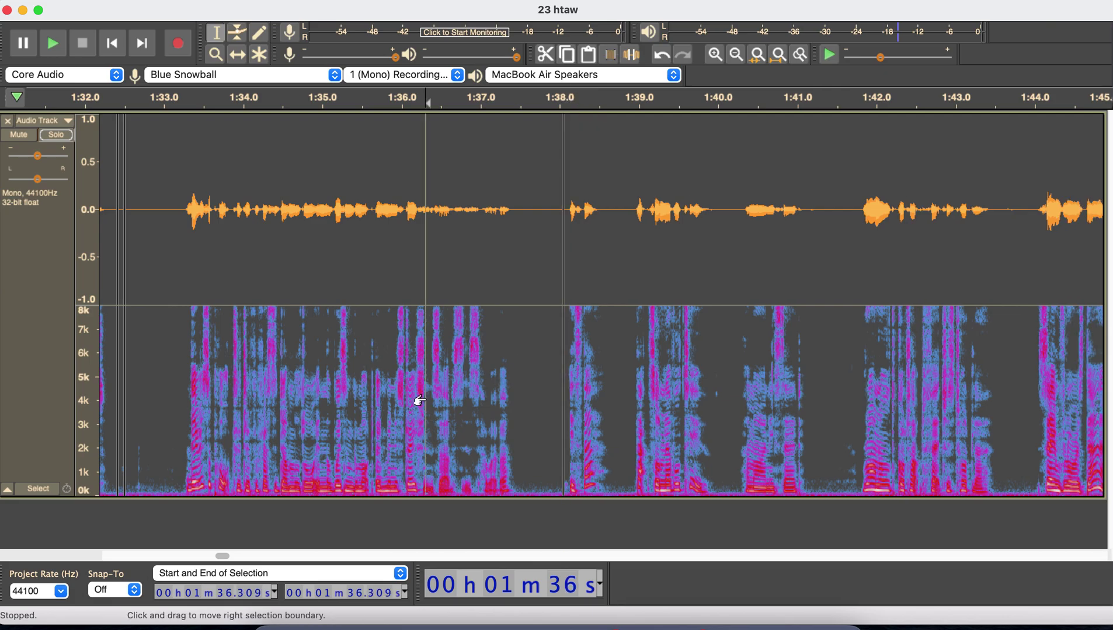
{"action": "key", "text": "space"}
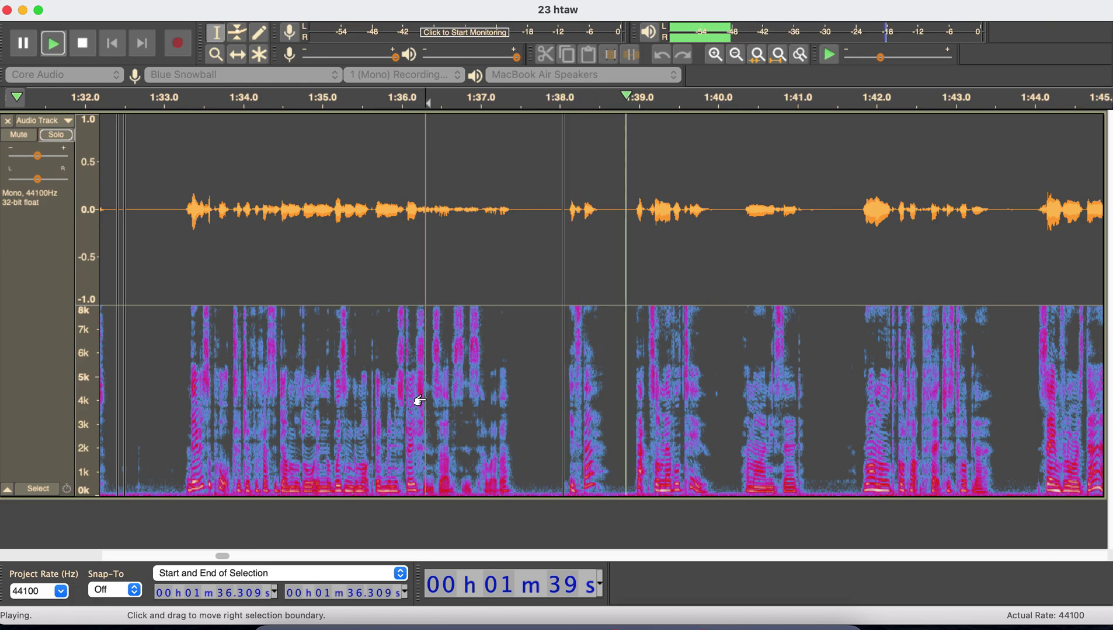
{"action": "key", "text": "space"}
Step: Delete the silent first six seconds at the start of the track
{"action": "scroll", "coordinate": [425, 398], "scroll_direction": "left", "scroll_amount": 3}
{"action": "scroll", "coordinate": [410, 426], "scroll_direction": "left", "scroll_amount": 7}
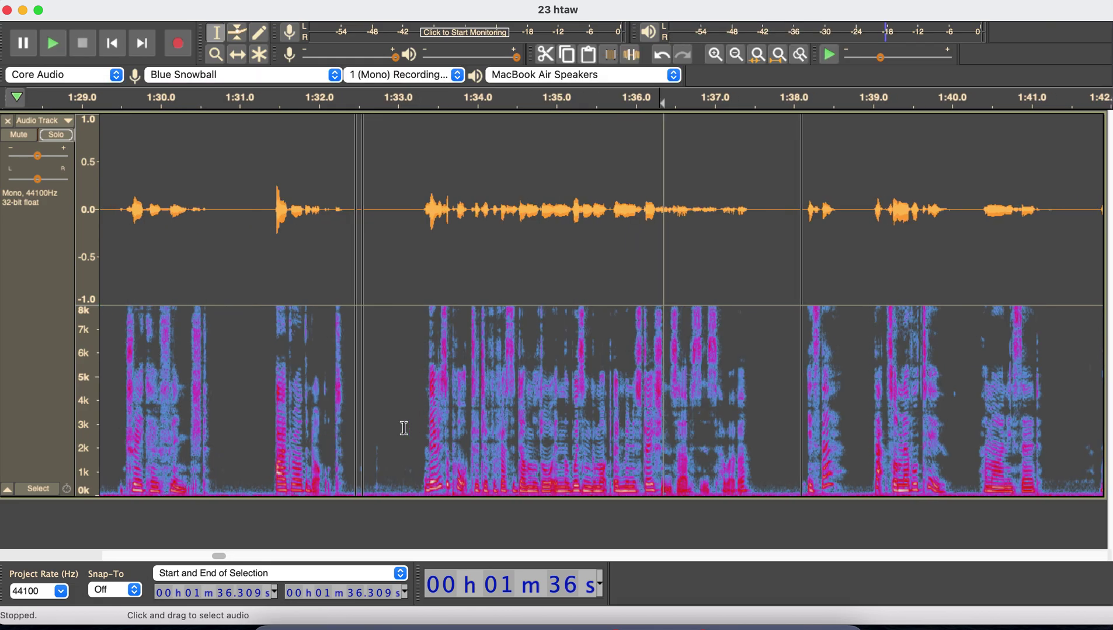
{"action": "scroll", "coordinate": [403, 428], "scroll_direction": "left", "scroll_amount": 14}
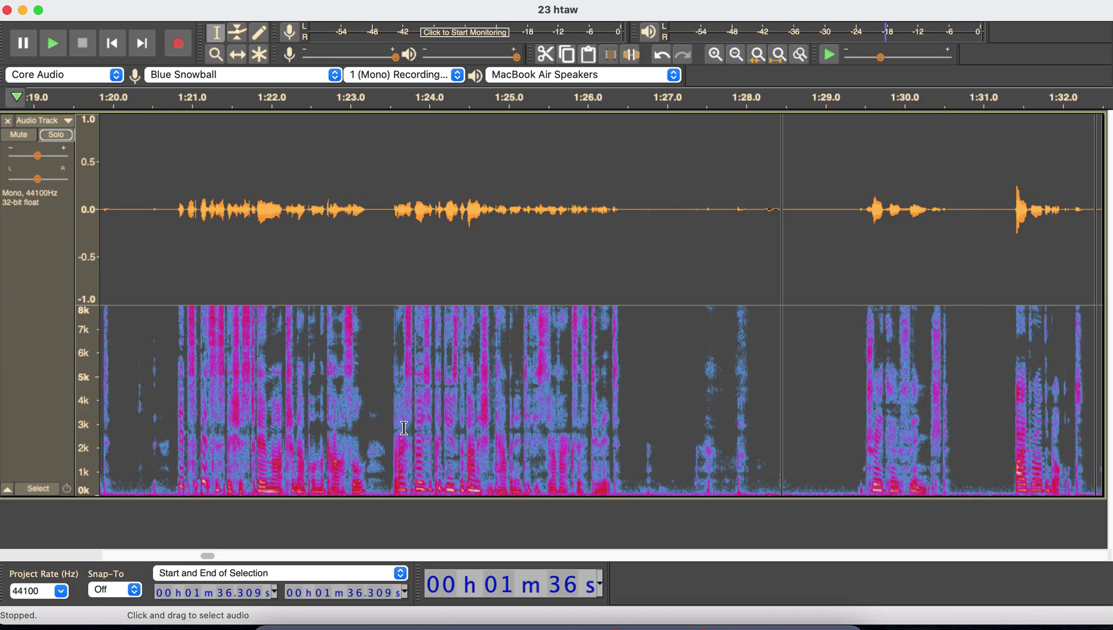
{"action": "scroll", "coordinate": [403, 428], "scroll_direction": "left", "scroll_amount": 15}
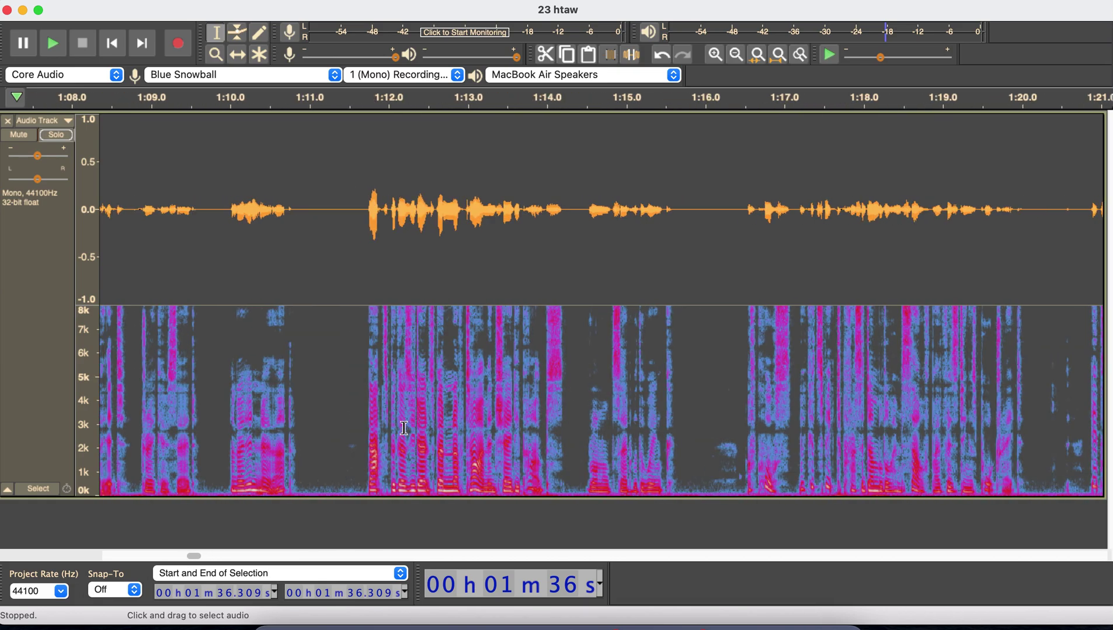
{"action": "scroll", "coordinate": [403, 428], "scroll_direction": "left", "scroll_amount": 20}
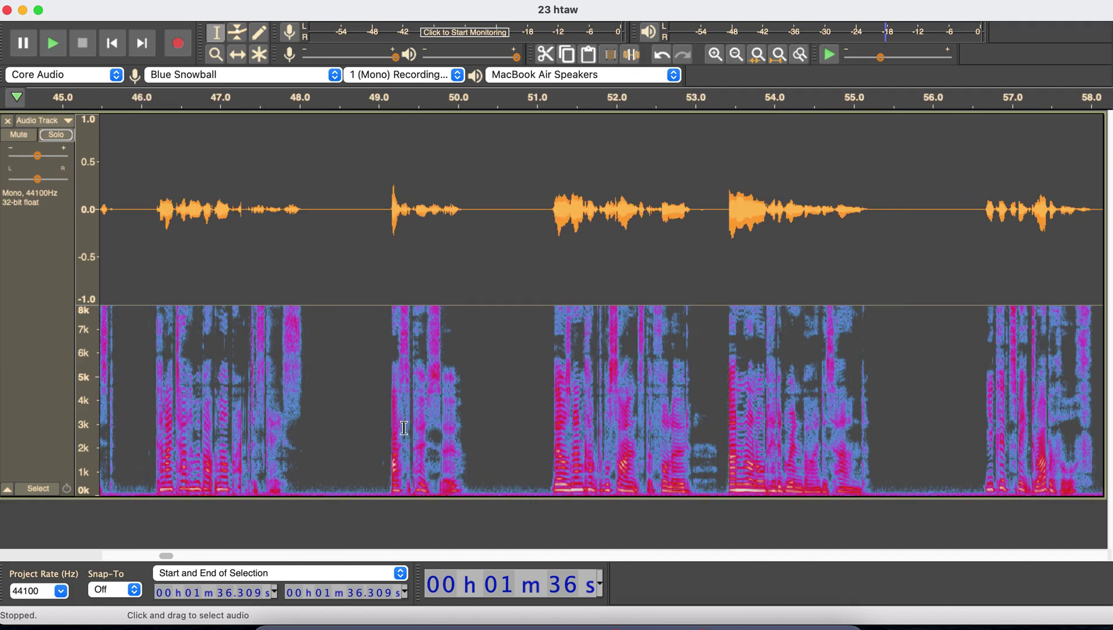
{"action": "scroll", "coordinate": [403, 428], "scroll_direction": "left", "scroll_amount": 20}
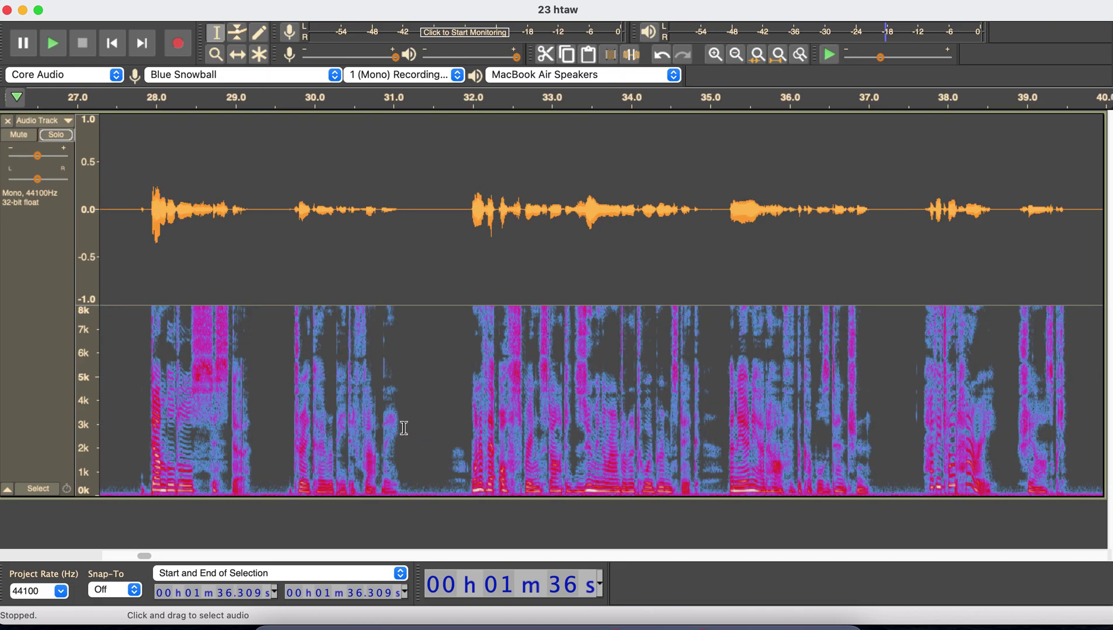
{"action": "scroll", "coordinate": [404, 428], "scroll_direction": "left", "scroll_amount": 7}
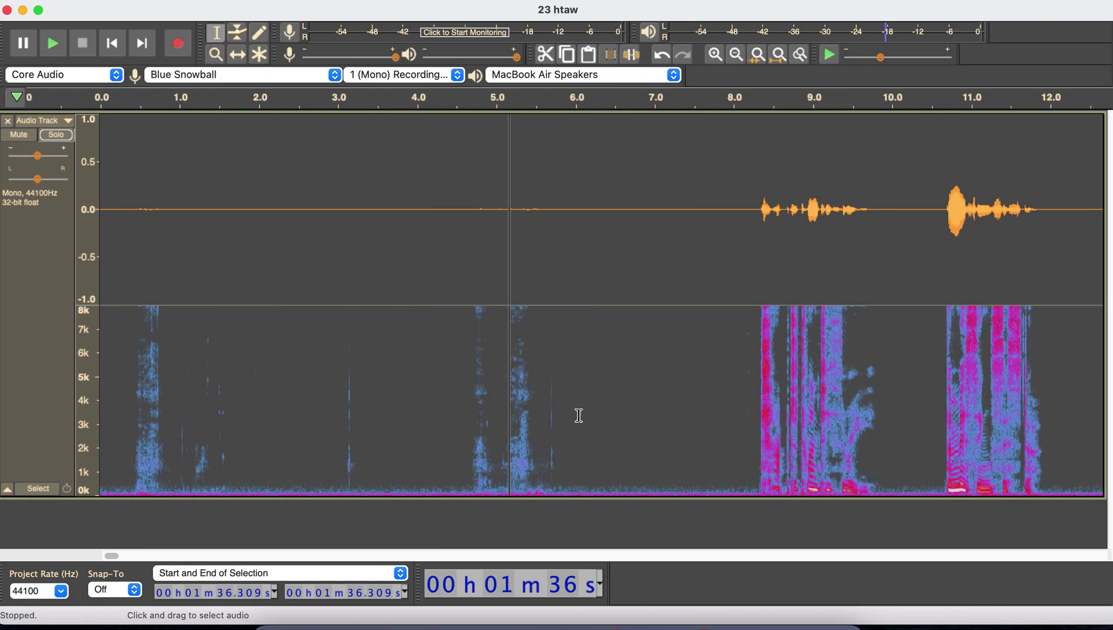
{"action": "left_click_drag", "start_coordinate": [581, 413], "coordinate": [10, 409]}
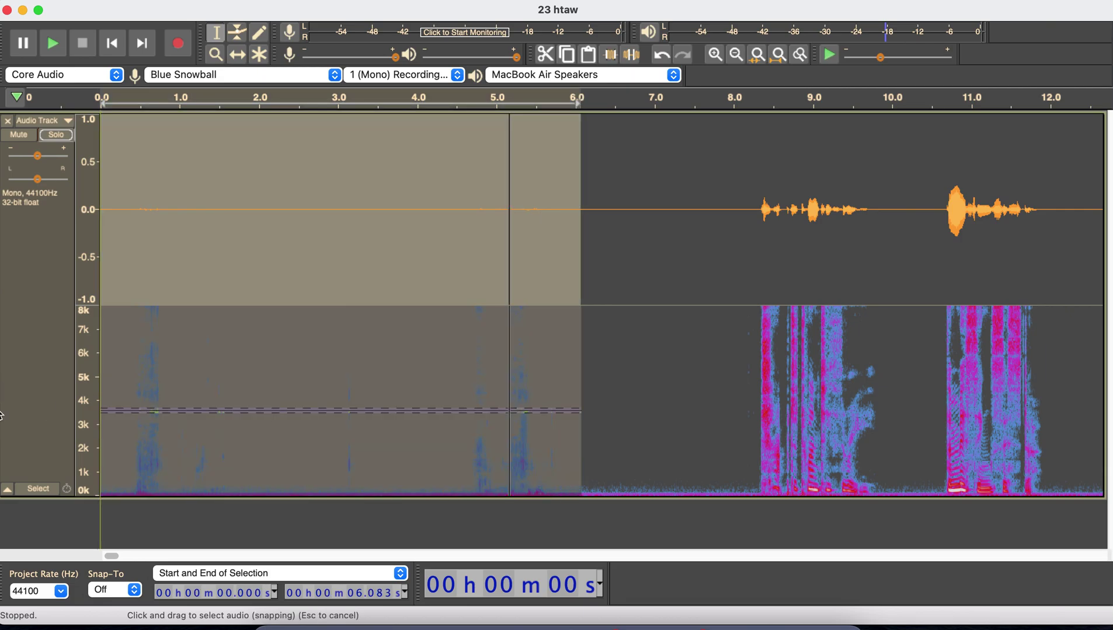
{"action": "key", "text": "Delete"}
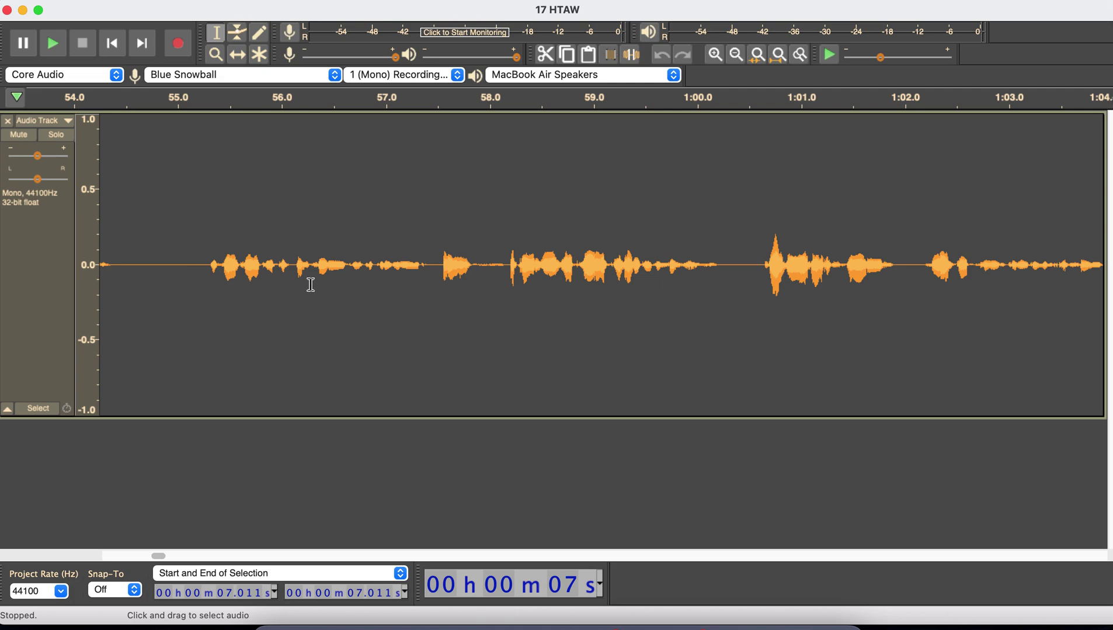
Step: Set the 17 HTAW track to Multi-view waveform plus spectrogram and make it taller
{"action": "left_click", "coordinate": [69, 122]}
{"action": "left_click", "coordinate": [70, 123]}
{"action": "left_click", "coordinate": [69, 122]}
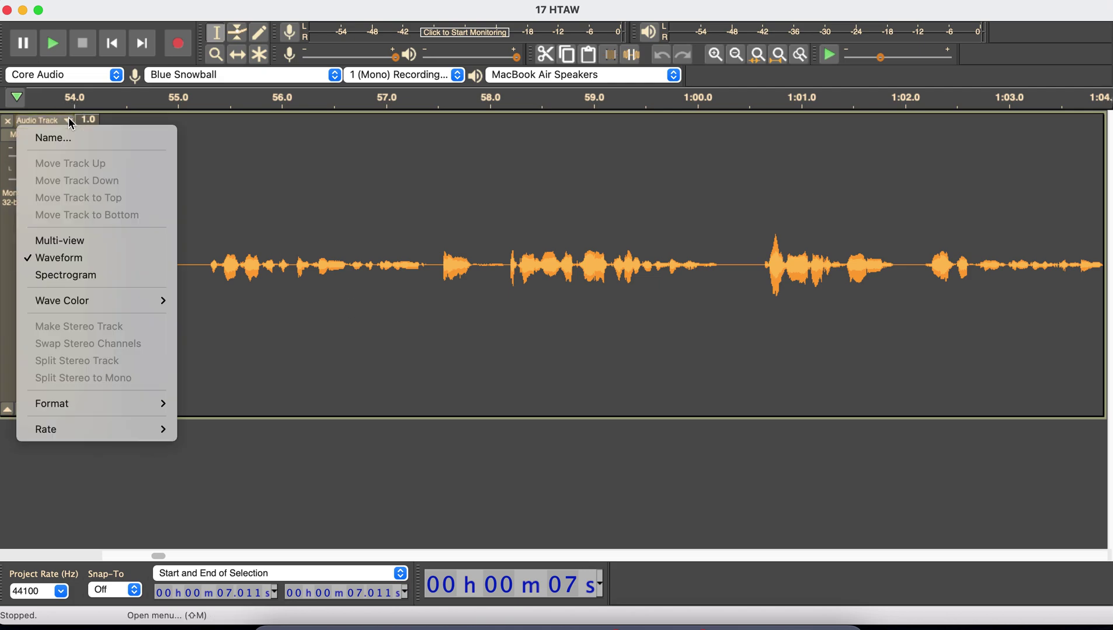
{"action": "left_click", "coordinate": [102, 238]}
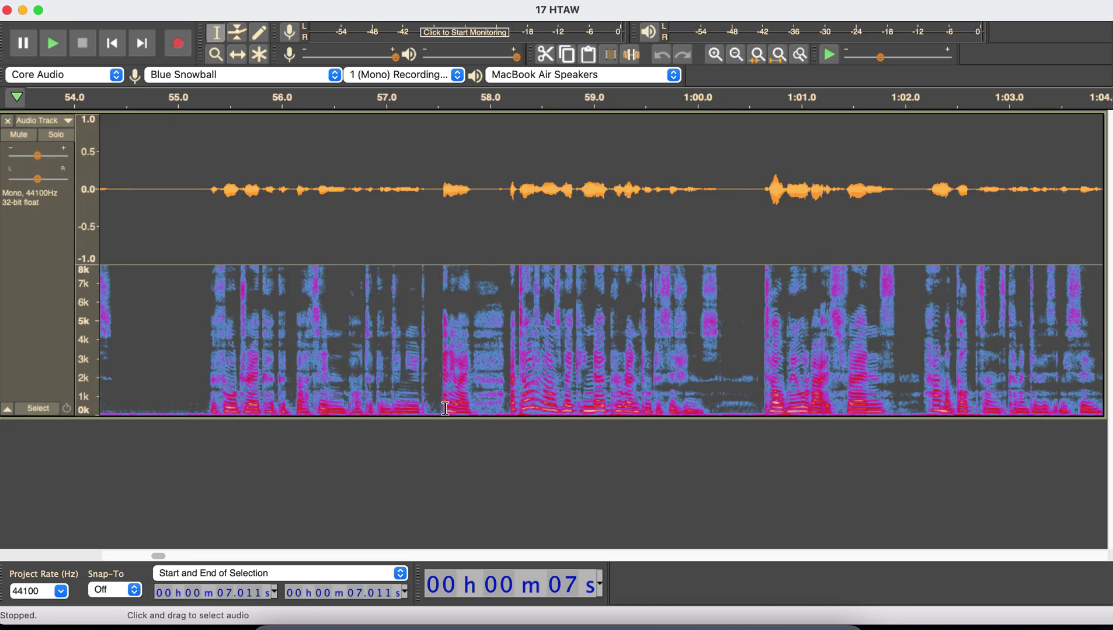
{"action": "left_click_drag", "start_coordinate": [439, 421], "coordinate": [427, 529]}
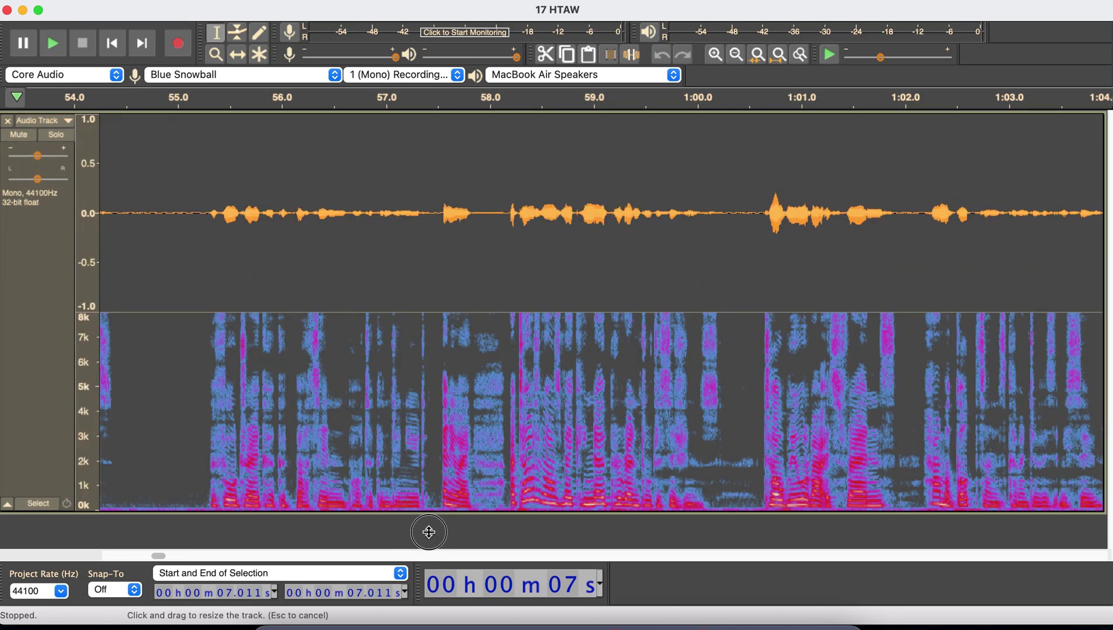
{"action": "scroll", "coordinate": [499, 372], "scroll_direction": "right", "scroll_amount": 3}
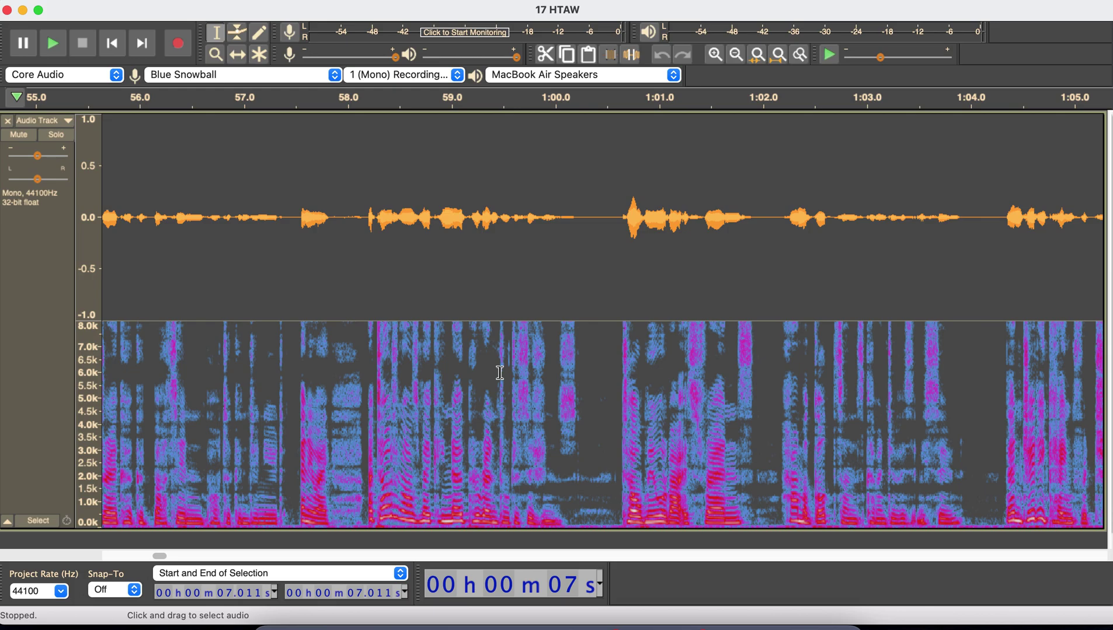
{"action": "scroll", "coordinate": [500, 372], "scroll_direction": "down", "scroll_amount": 2}
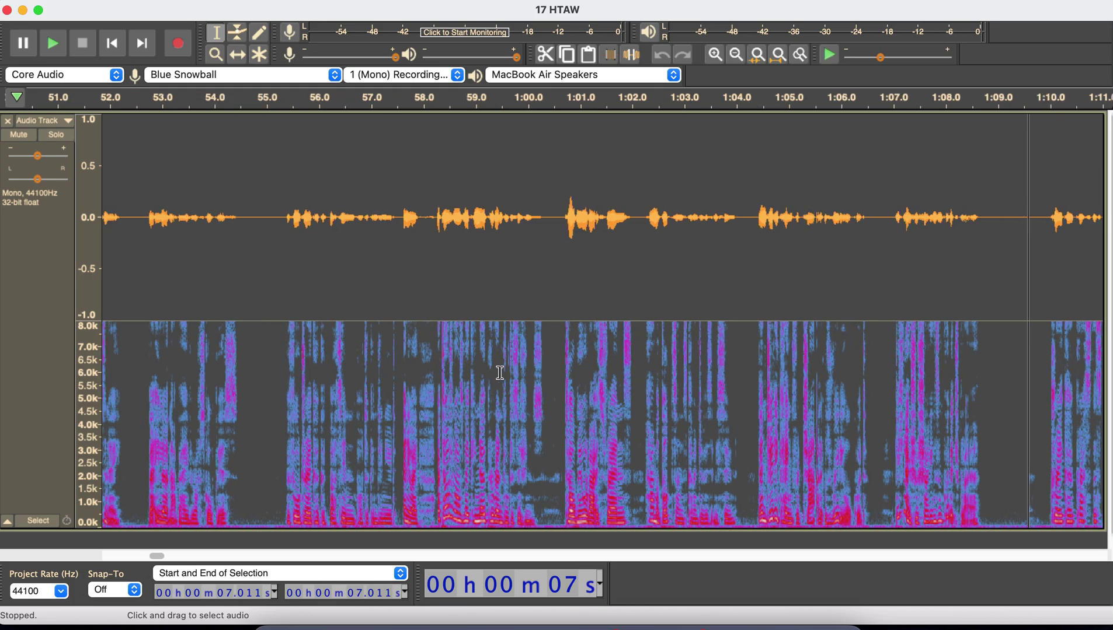
{"action": "scroll", "coordinate": [500, 372], "scroll_direction": "left", "scroll_amount": 5}
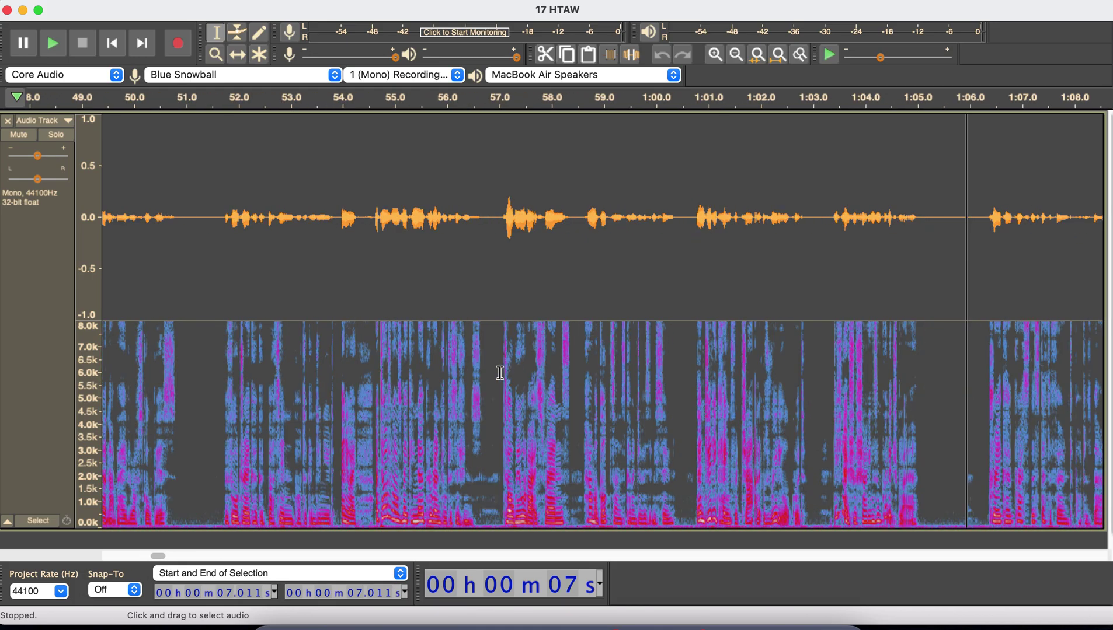
{"action": "scroll", "coordinate": [500, 372], "scroll_direction": "right", "scroll_amount": 10}
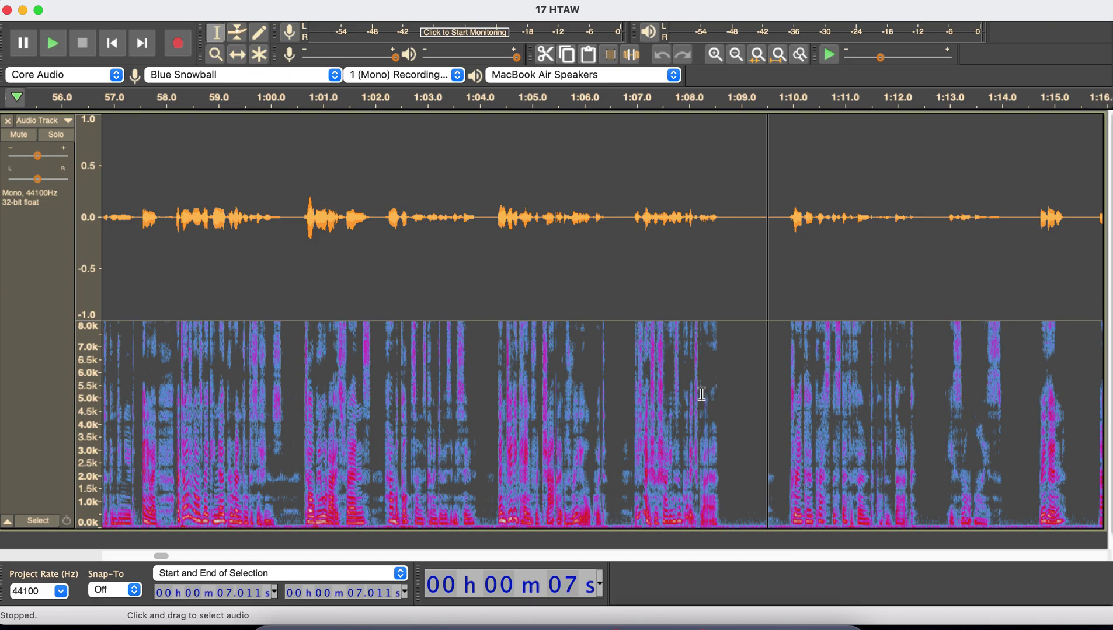
{"action": "left_click", "coordinate": [690, 393]}
Step: Play from 1:07.588, then delete the 1:09.521–1:09.889 gap between clips
{"action": "left_click", "coordinate": [666, 393]}
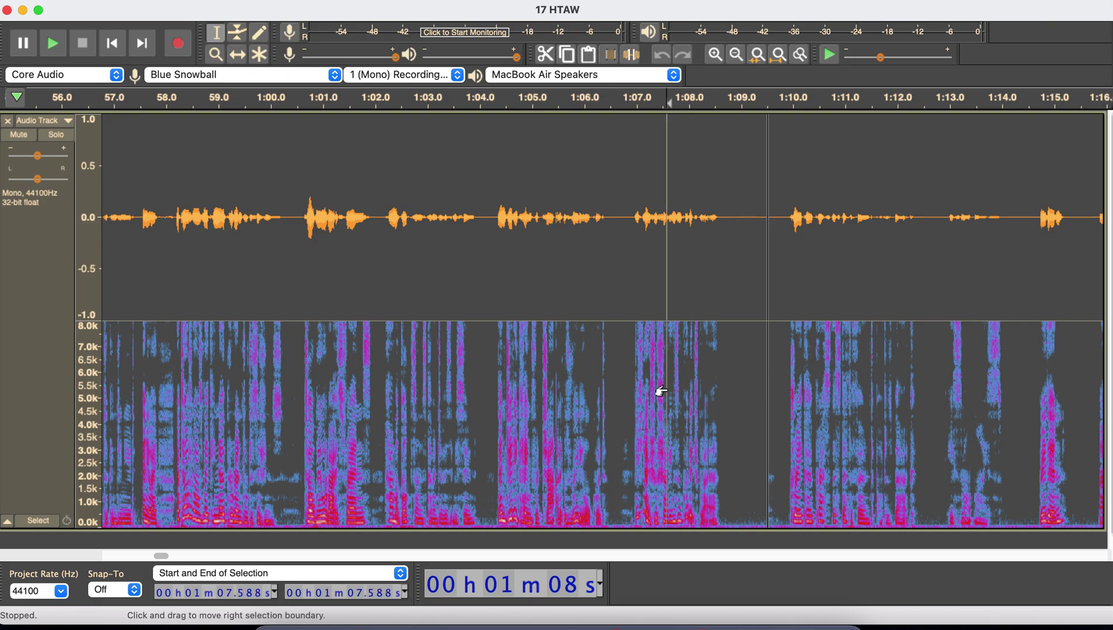
{"action": "key", "text": "space"}
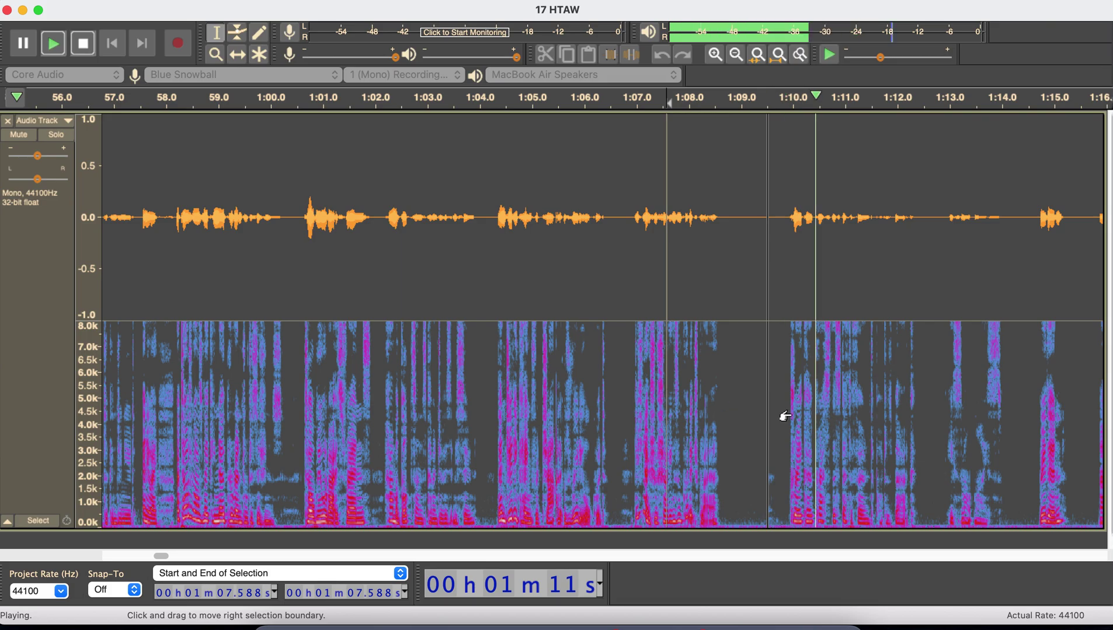
{"action": "key", "text": "space"}
{"action": "left_click_drag", "start_coordinate": [787, 428], "coordinate": [768, 428]}
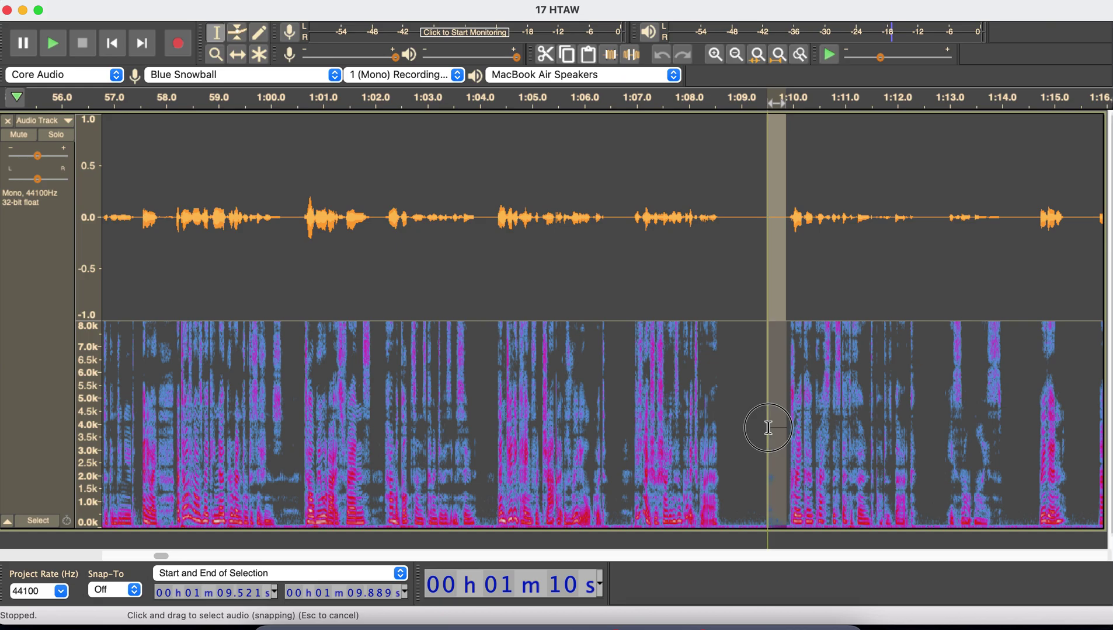
{"action": "key", "text": "Delete"}
Step: Listen from 1:07.872 across the closed join, then scroll onward through the track
{"action": "left_click", "coordinate": [680, 440]}
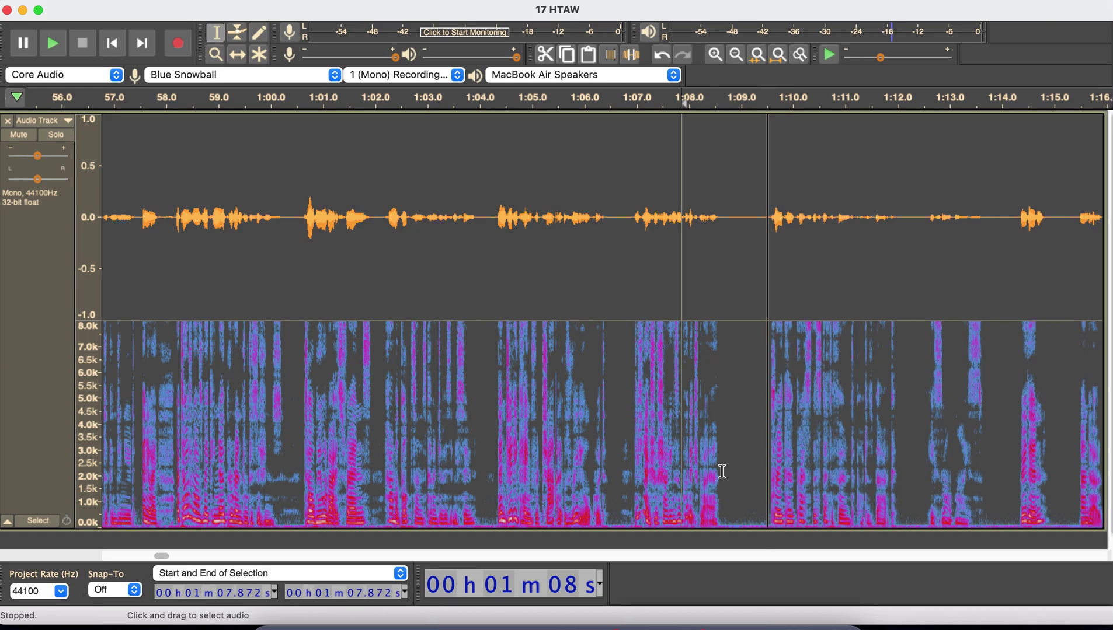
{"action": "key", "text": "space"}
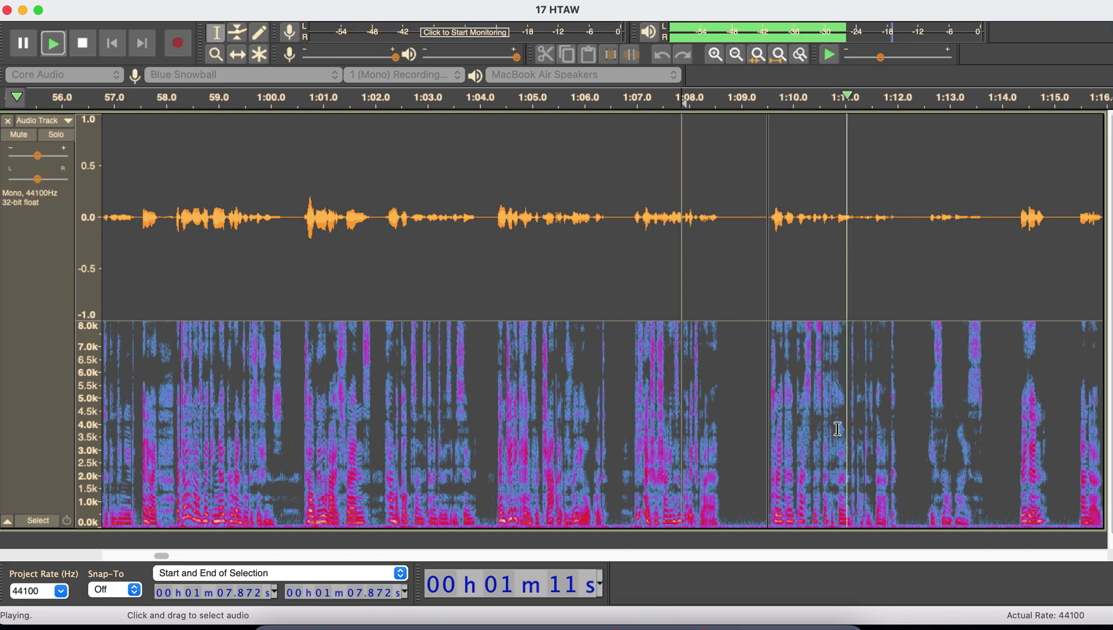
{"action": "key", "text": "space"}
{"action": "scroll", "coordinate": [837, 429], "scroll_direction": "right", "scroll_amount": 10}
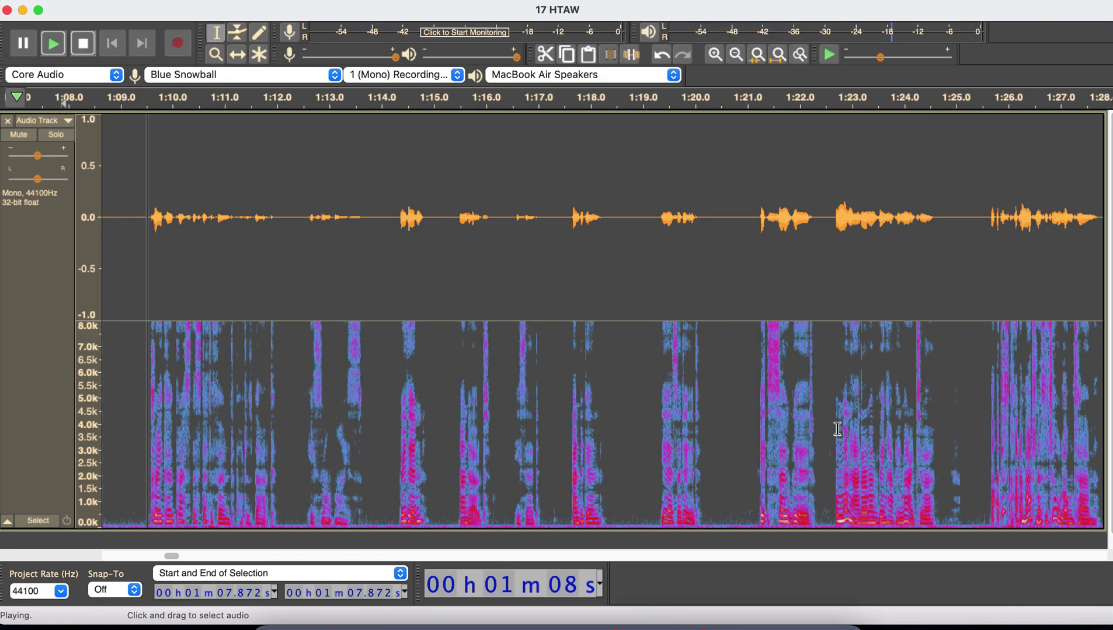
{"action": "scroll", "coordinate": [837, 429], "scroll_direction": "right", "scroll_amount": 15}
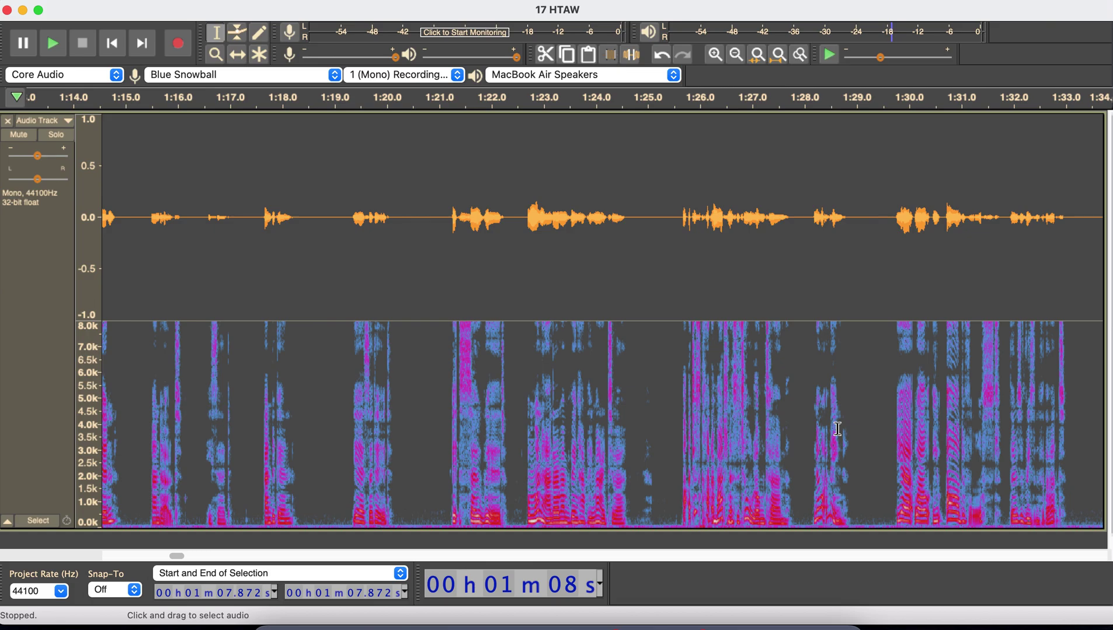
{"action": "scroll", "coordinate": [837, 429], "scroll_direction": "right", "scroll_amount": 15}
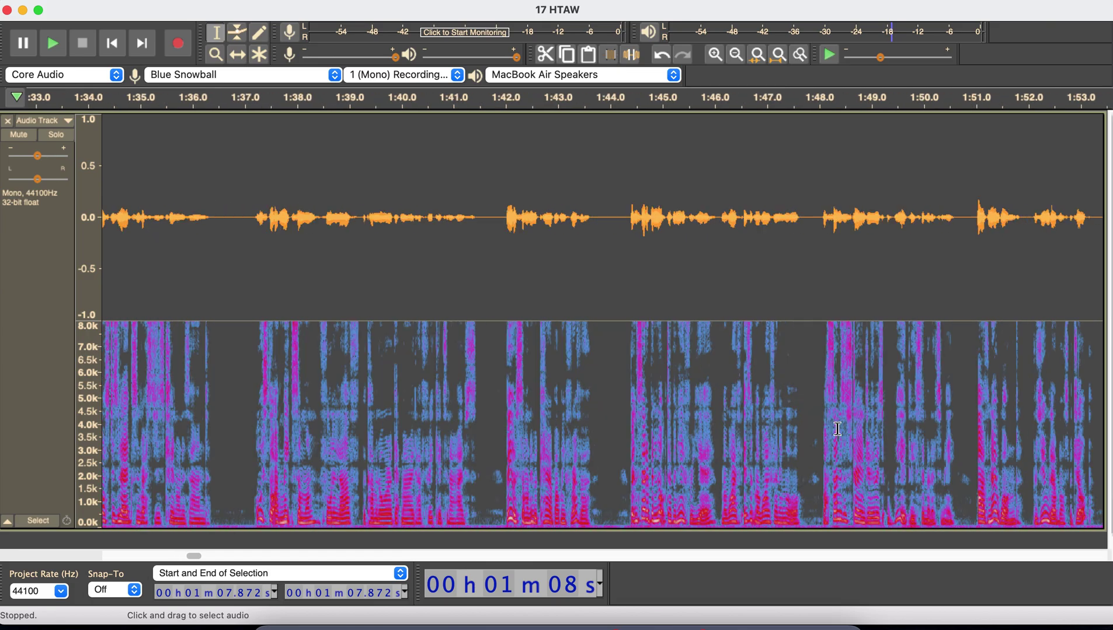
{"action": "scroll", "coordinate": [837, 429], "scroll_direction": "right", "scroll_amount": 4}
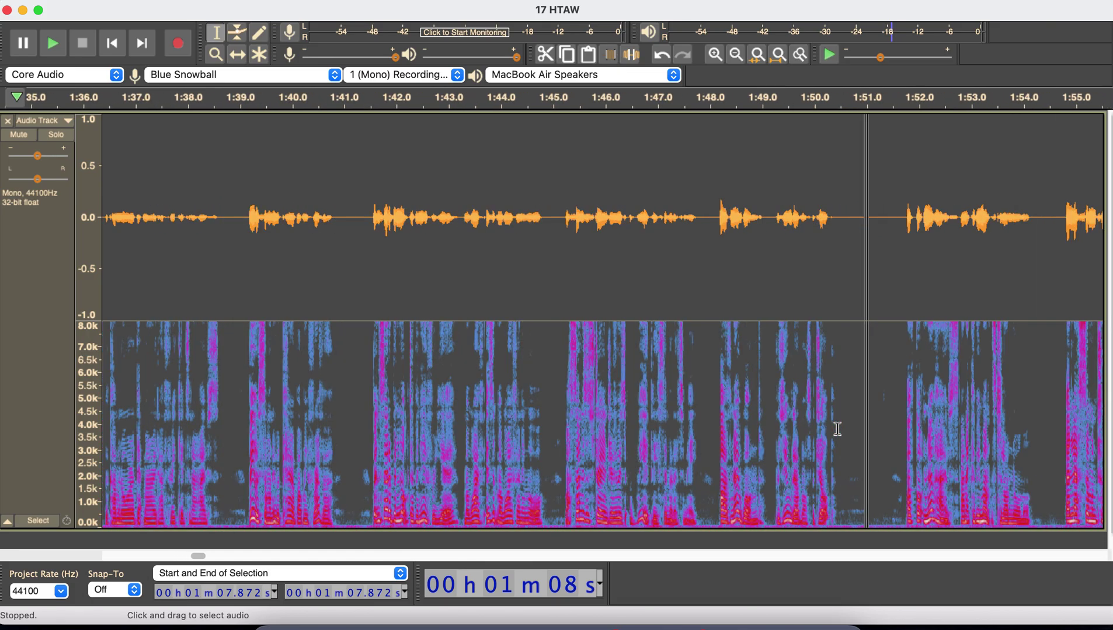
Step: Play from 1:52.3, then select and delete the 1:53.842–1:54.559 gap between clips
{"action": "scroll", "coordinate": [837, 429], "scroll_direction": "right", "scroll_amount": 1}
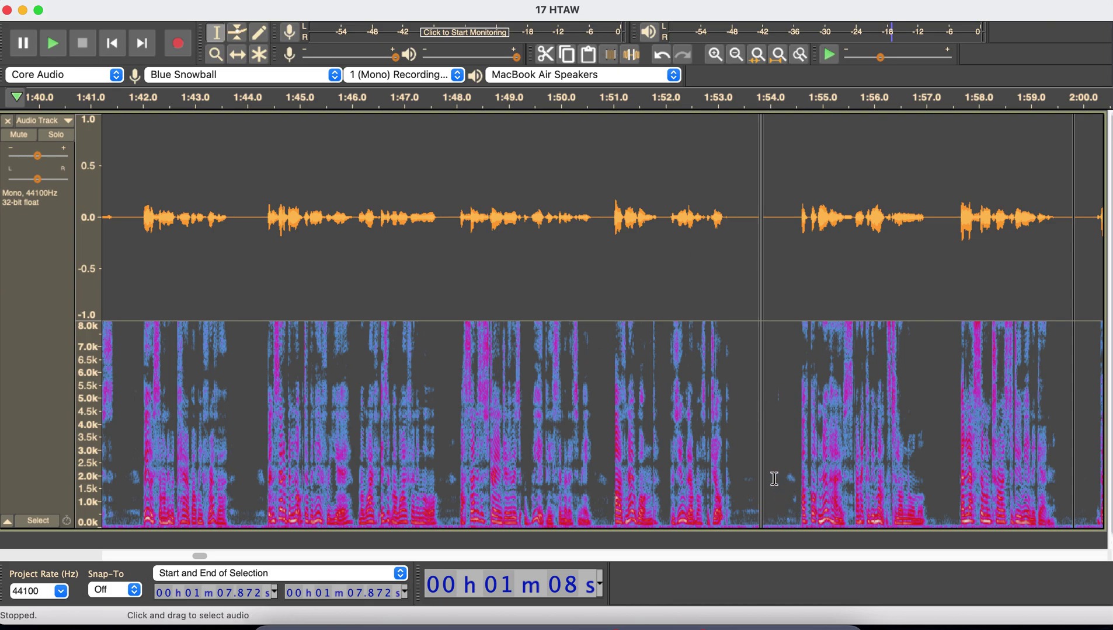
{"action": "left_click", "coordinate": [680, 430]}
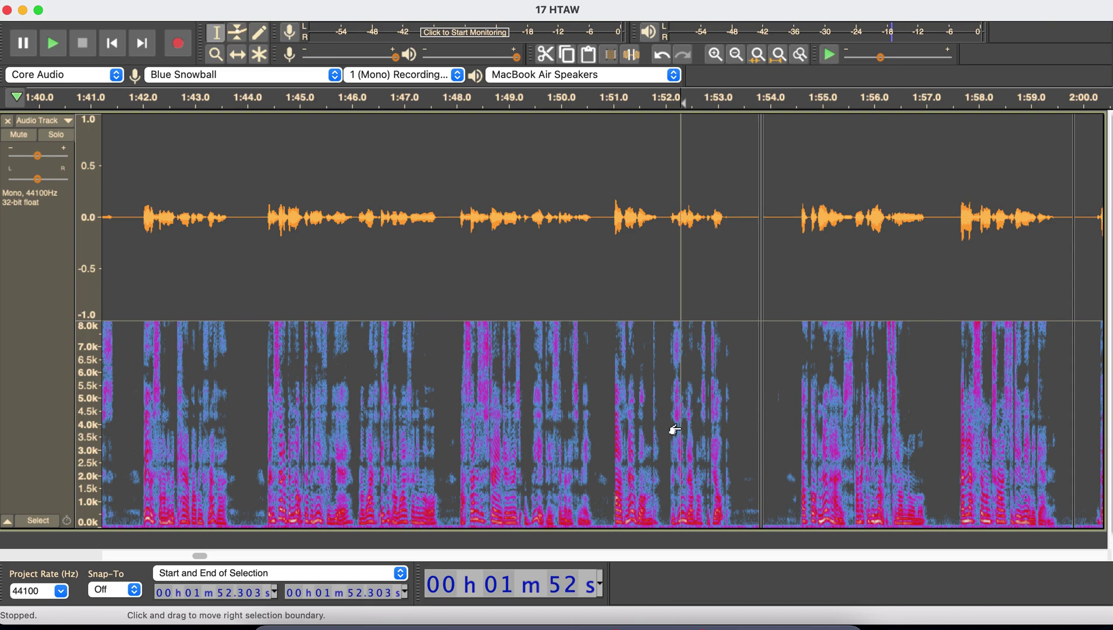
{"action": "key", "text": "XF86AudioRaiseVolume"}
{"action": "key", "text": "XF86AudioRaiseVolume"}
{"action": "key", "text": "space"}
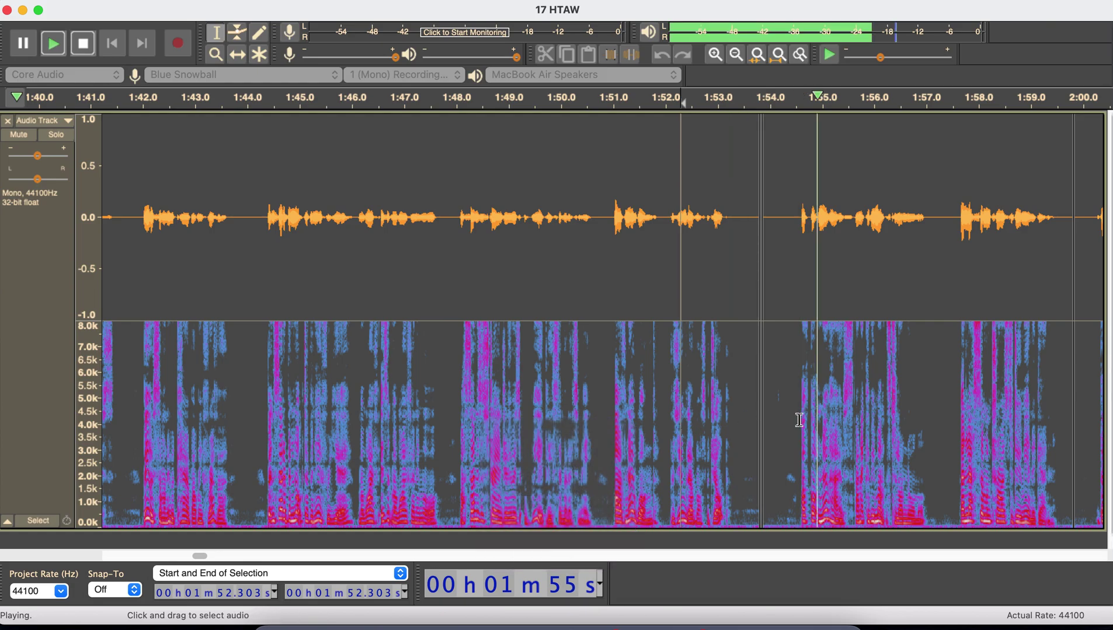
{"action": "left_click_drag", "start_coordinate": [798, 421], "coordinate": [762, 417]}
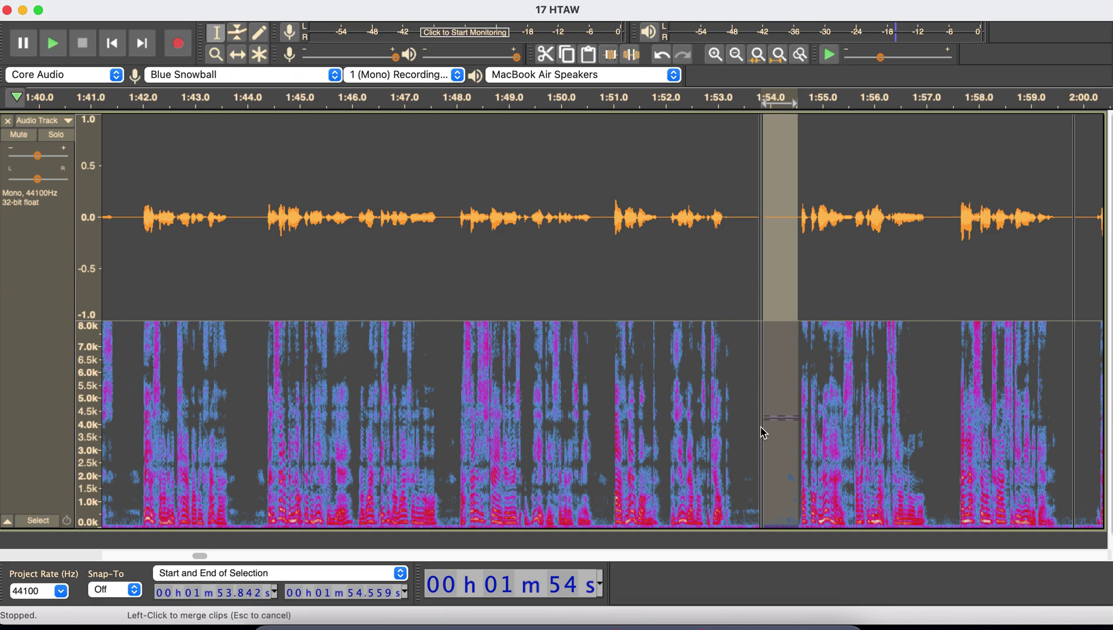
{"action": "key", "text": "Delete"}
Step: Listen from 1:57.965 across the join and delete the 1:59.101–1:59.534 gap
{"action": "scroll", "coordinate": [760, 426], "scroll_direction": "right", "scroll_amount": 6}
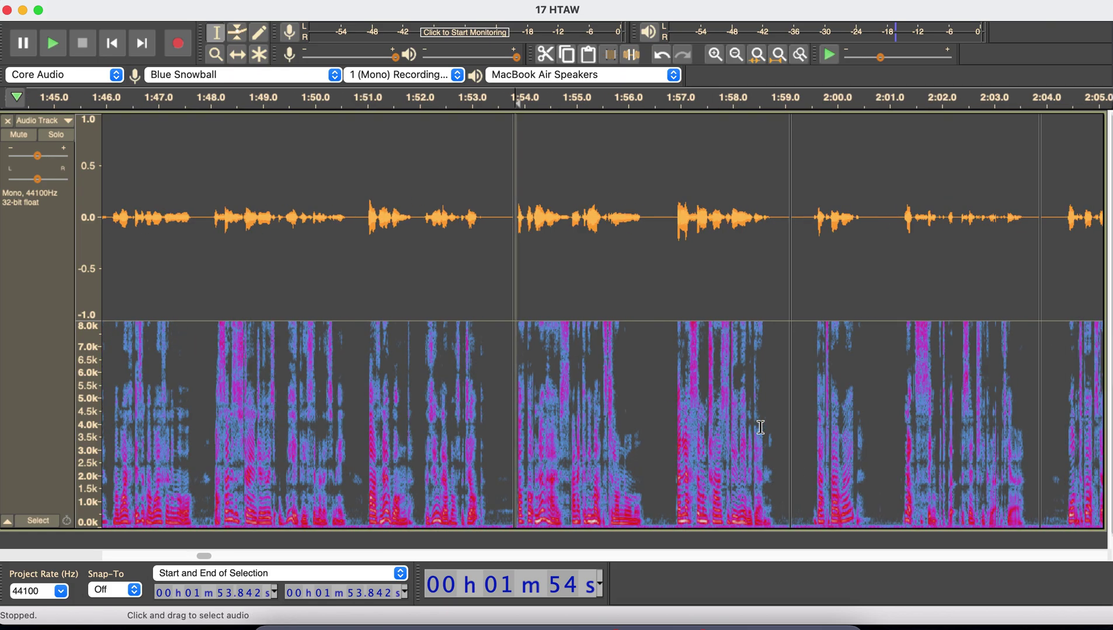
{"action": "left_click", "coordinate": [571, 474]}
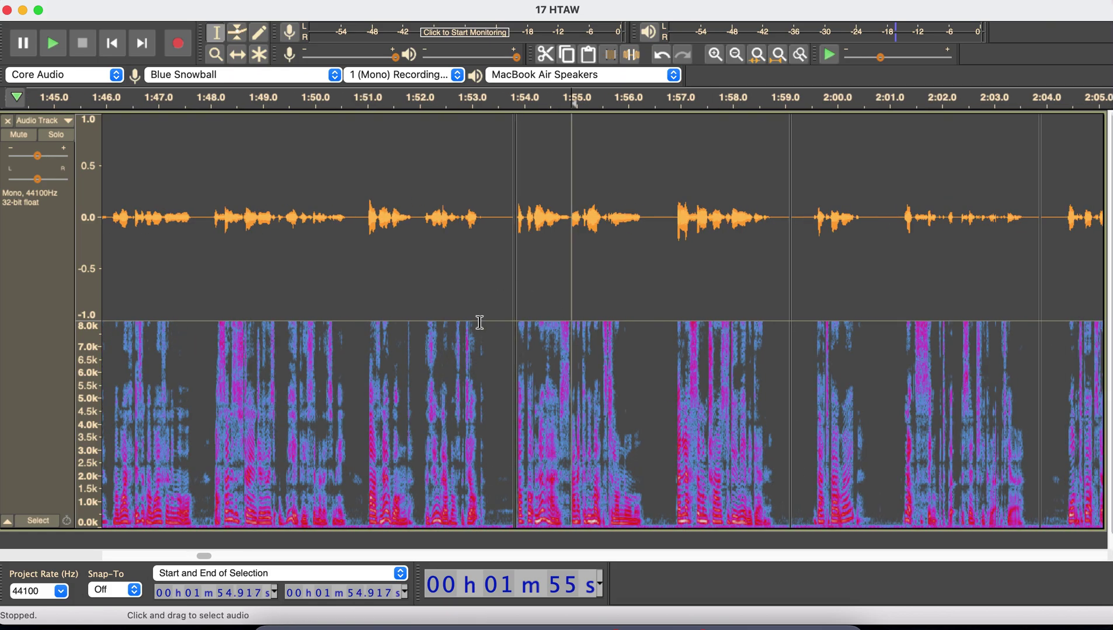
{"action": "left_click", "coordinate": [752, 452]}
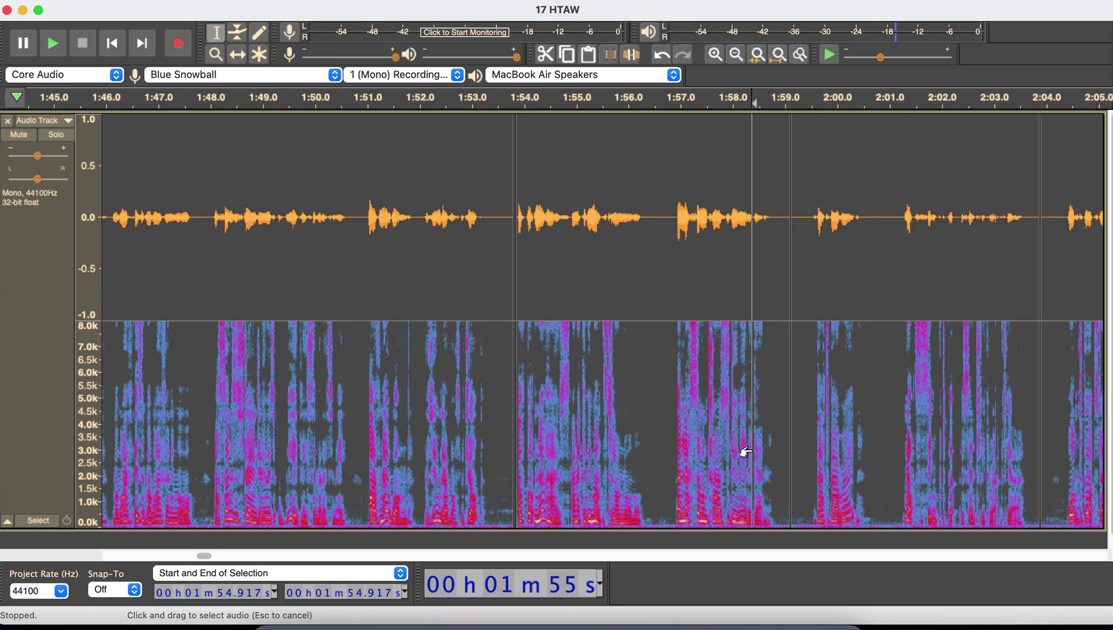
{"action": "left_click", "coordinate": [730, 446]}
{"action": "key", "text": "space"}
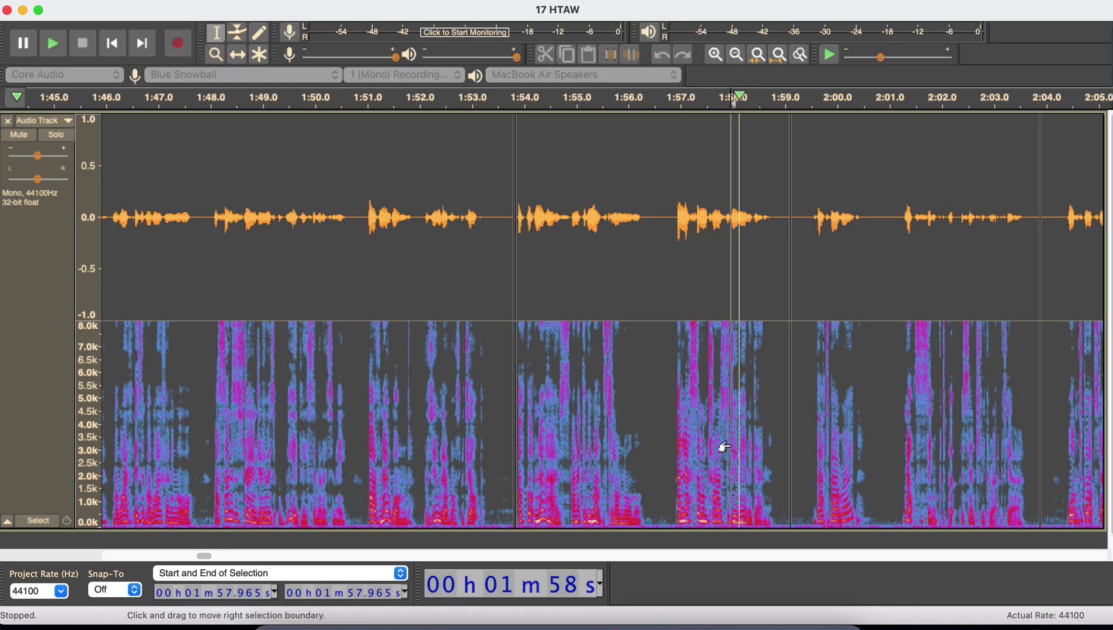
{"action": "key", "text": "space"}
{"action": "left_click", "coordinate": [811, 439]}
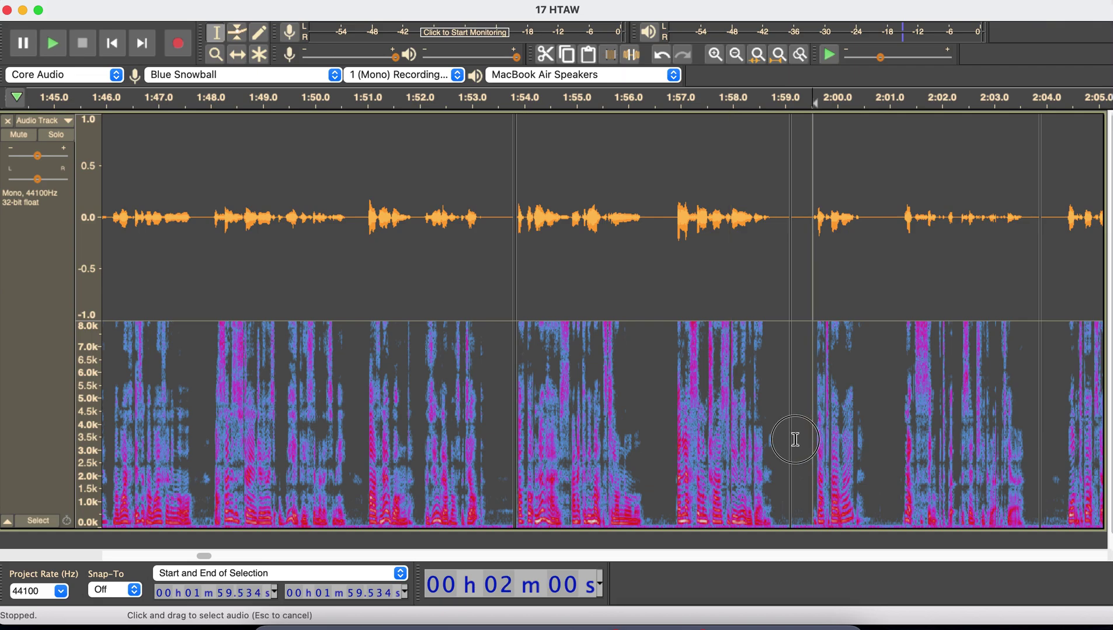
{"action": "left_click", "coordinate": [791, 439], "text": "shift"}
{"action": "key", "text": "Delete"}
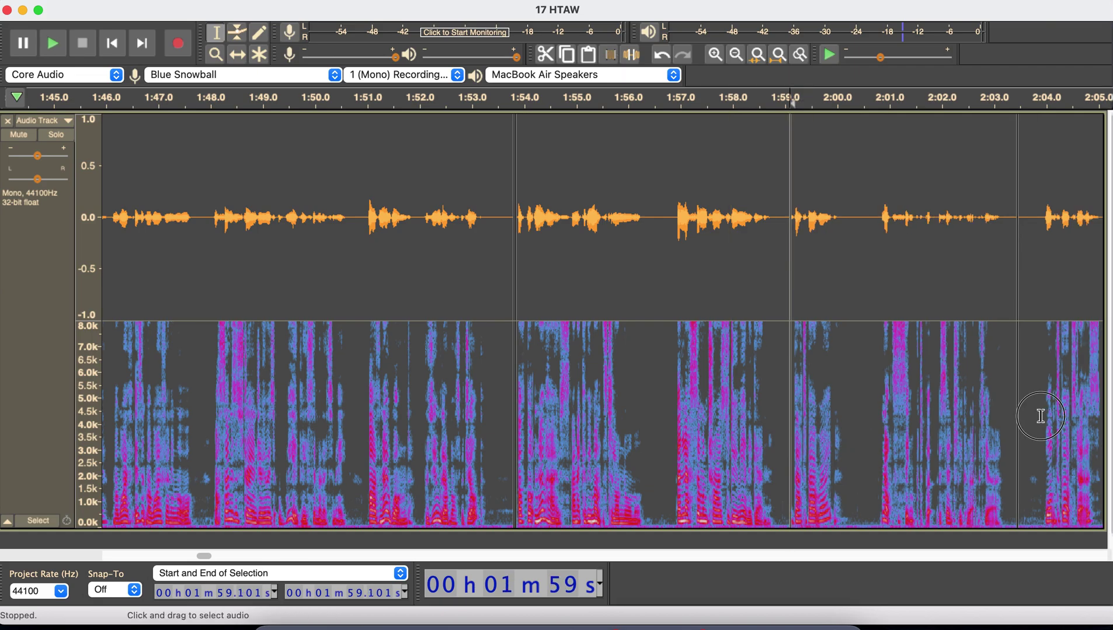
Step: Delete the short gap between clips at 2:03.452–2:03.896
{"action": "left_click_drag", "start_coordinate": [1041, 411], "coordinate": [1018, 414]}
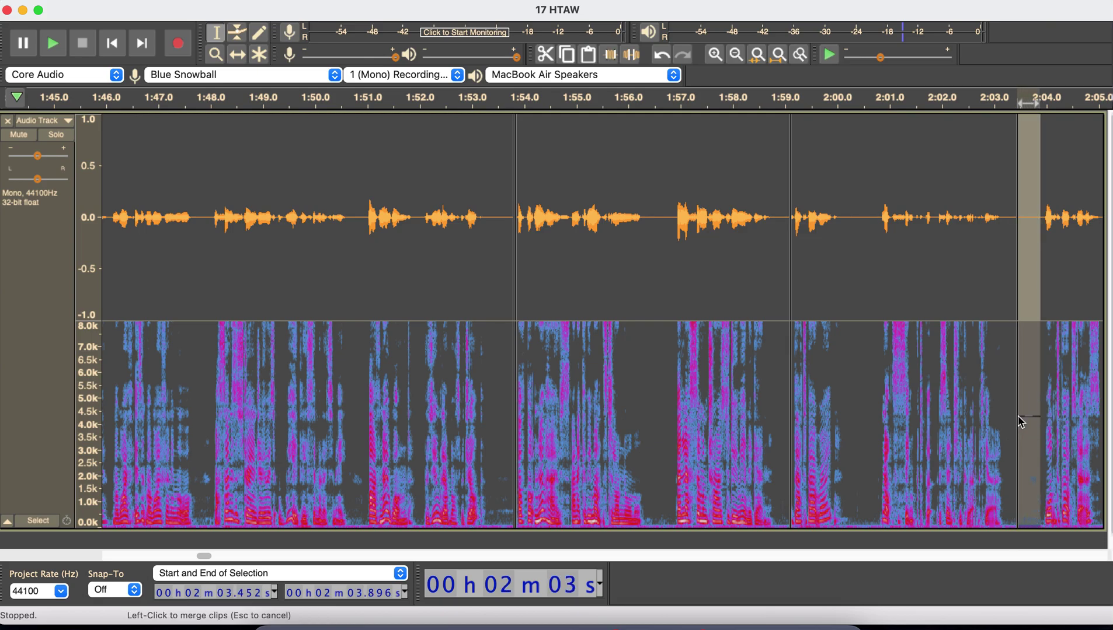
{"action": "key", "text": "Delete"}
{"action": "scroll", "coordinate": [1019, 416], "scroll_direction": "right", "scroll_amount": 10}
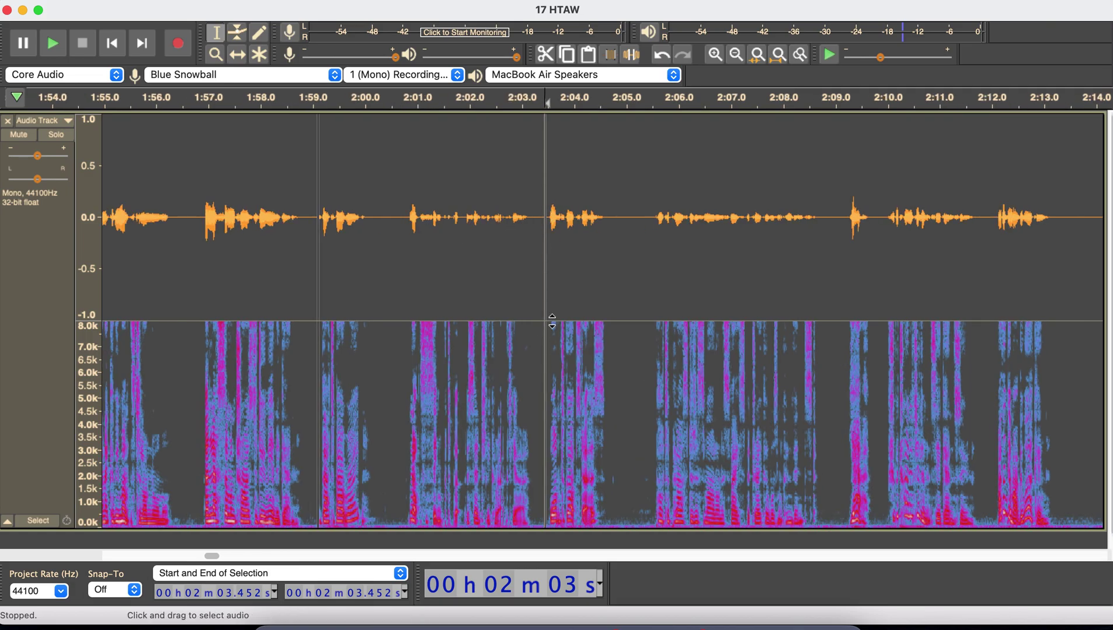
{"action": "left_click", "coordinate": [550, 281]}
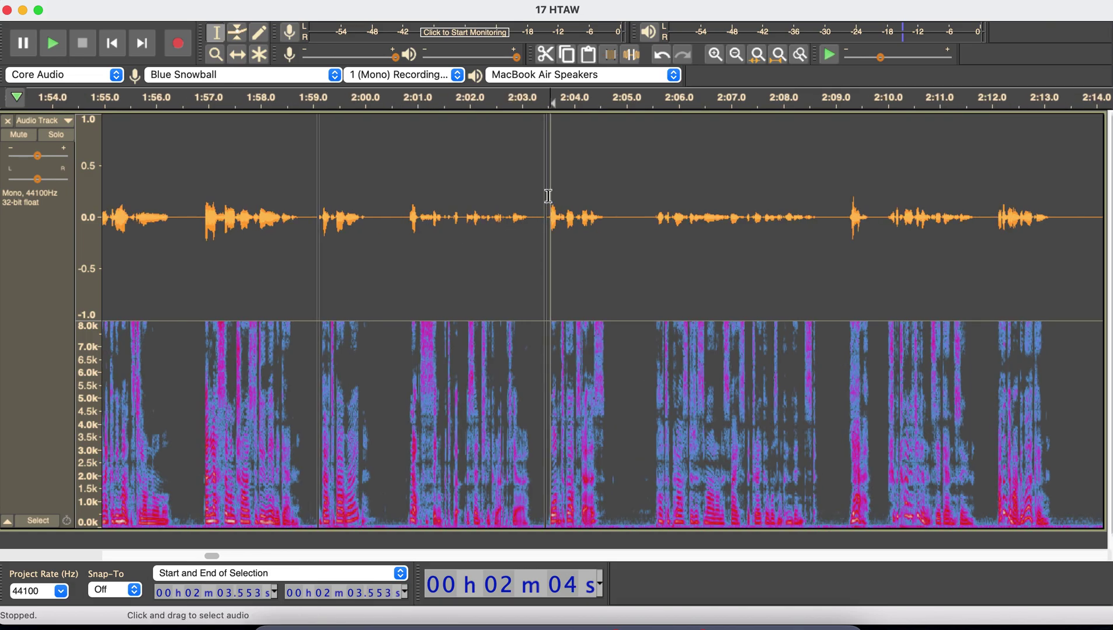
{"action": "scroll", "coordinate": [696, 330], "scroll_direction": "right", "scroll_amount": 13}
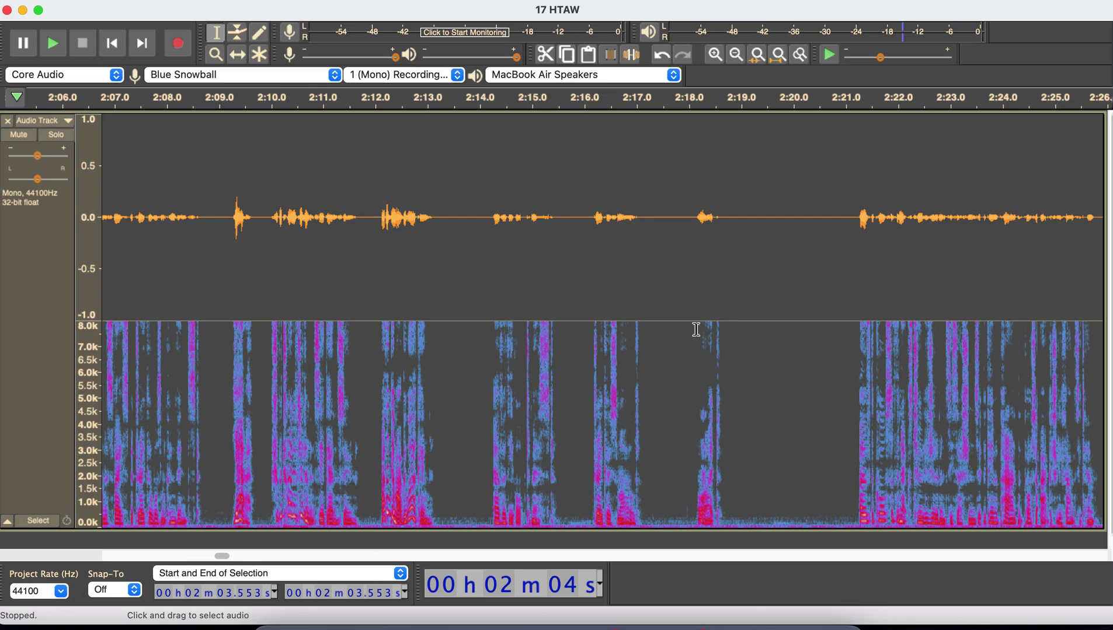
{"action": "scroll", "coordinate": [695, 330], "scroll_direction": "right", "scroll_amount": 13}
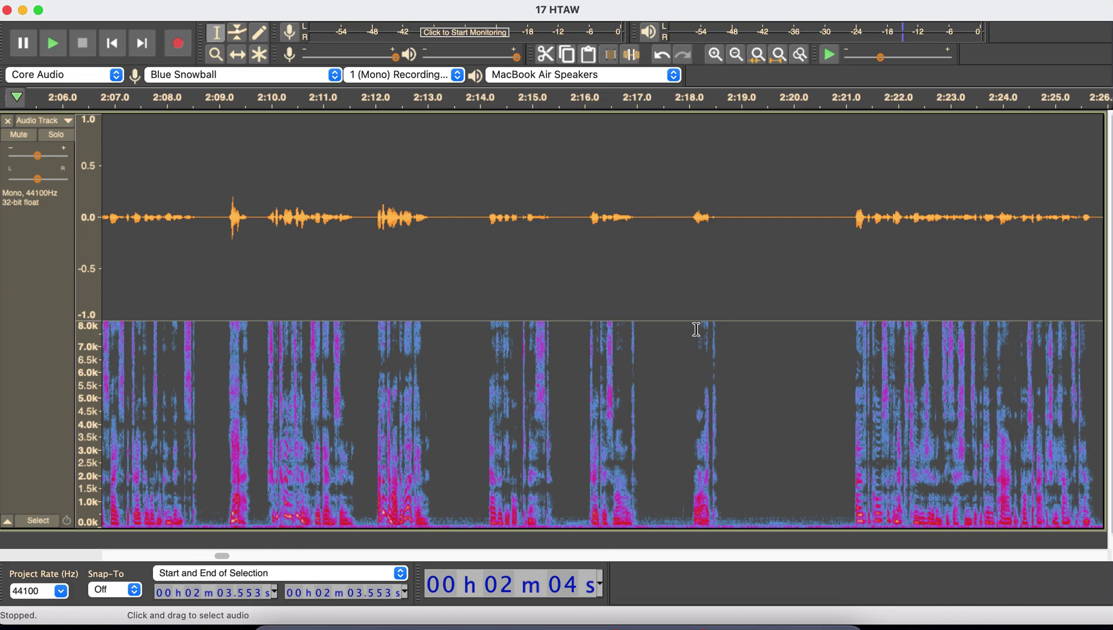
{"action": "scroll", "coordinate": [696, 330], "scroll_direction": "right", "scroll_amount": 4}
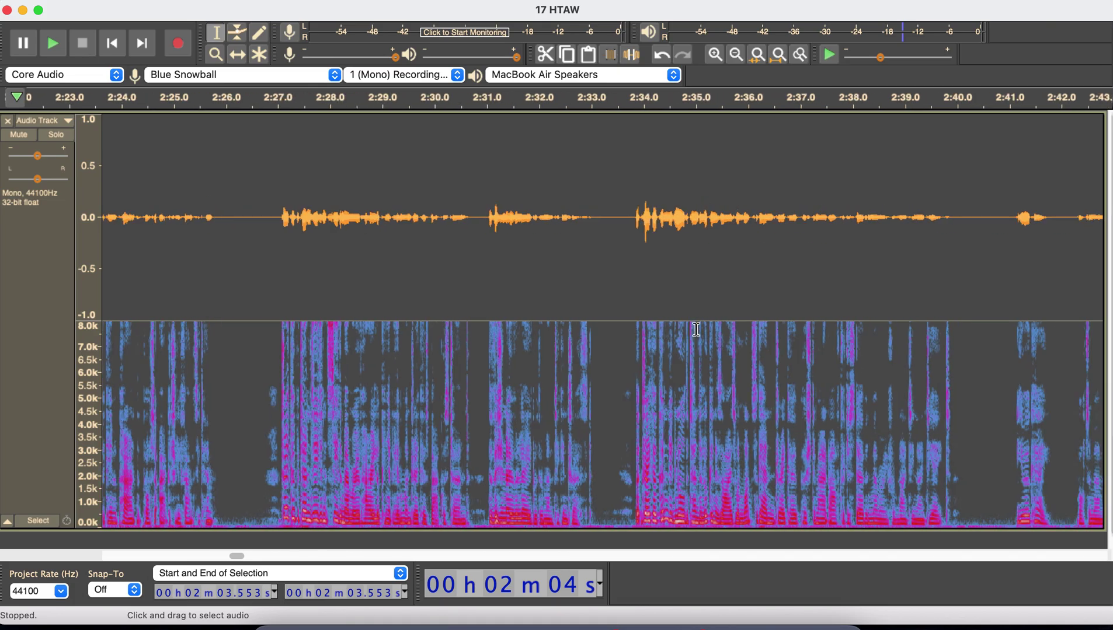
{"action": "scroll", "coordinate": [696, 329], "scroll_direction": "right", "scroll_amount": 8}
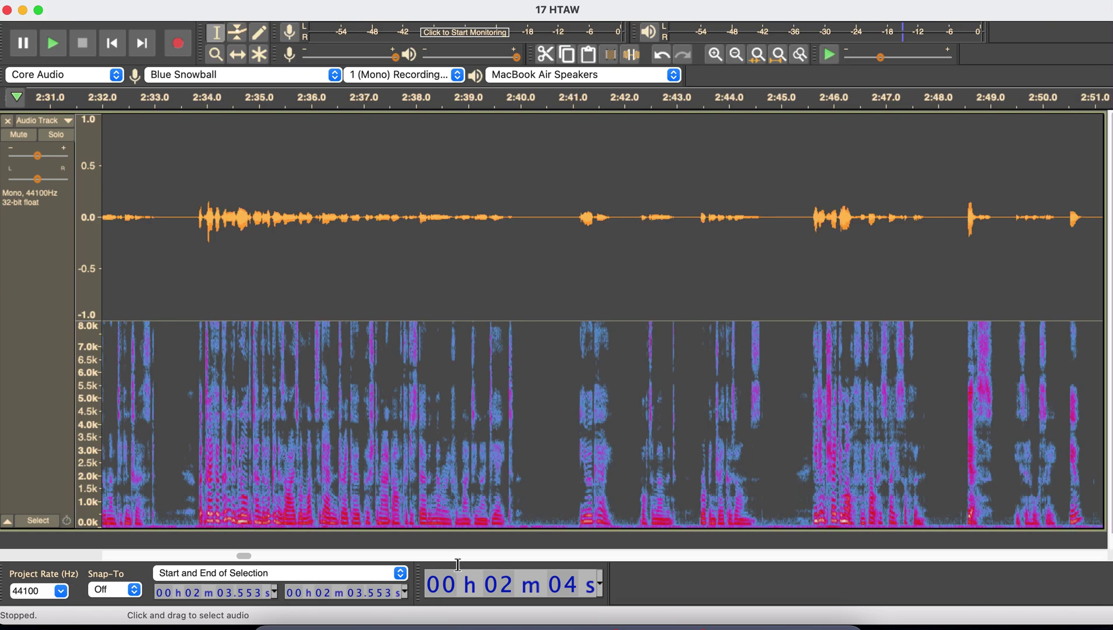
{"action": "mouse_move", "coordinate": [519, 625]}
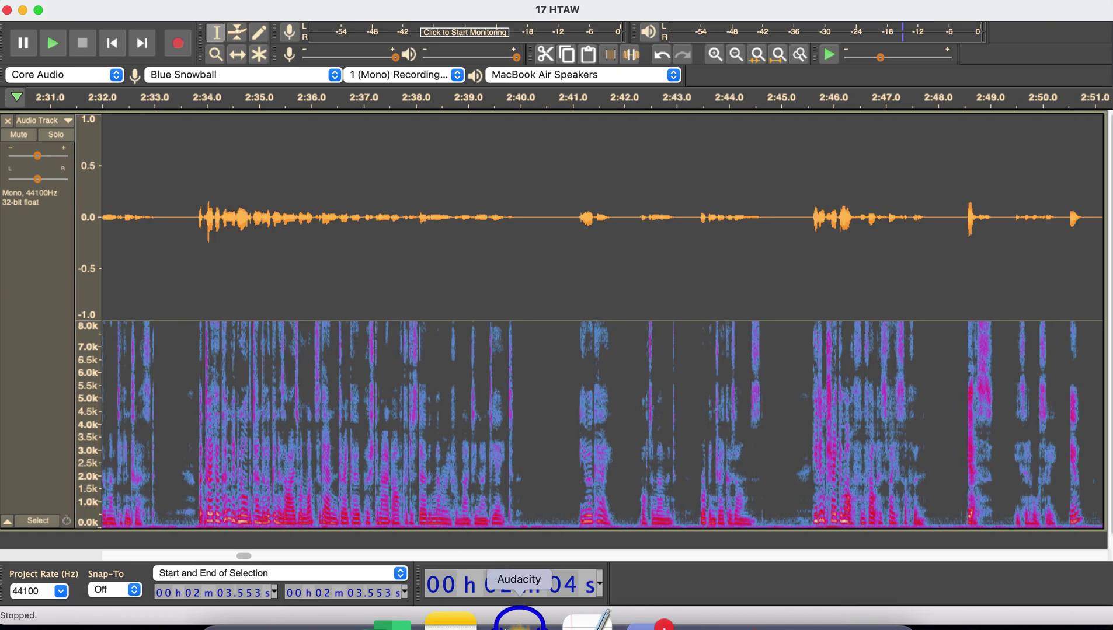